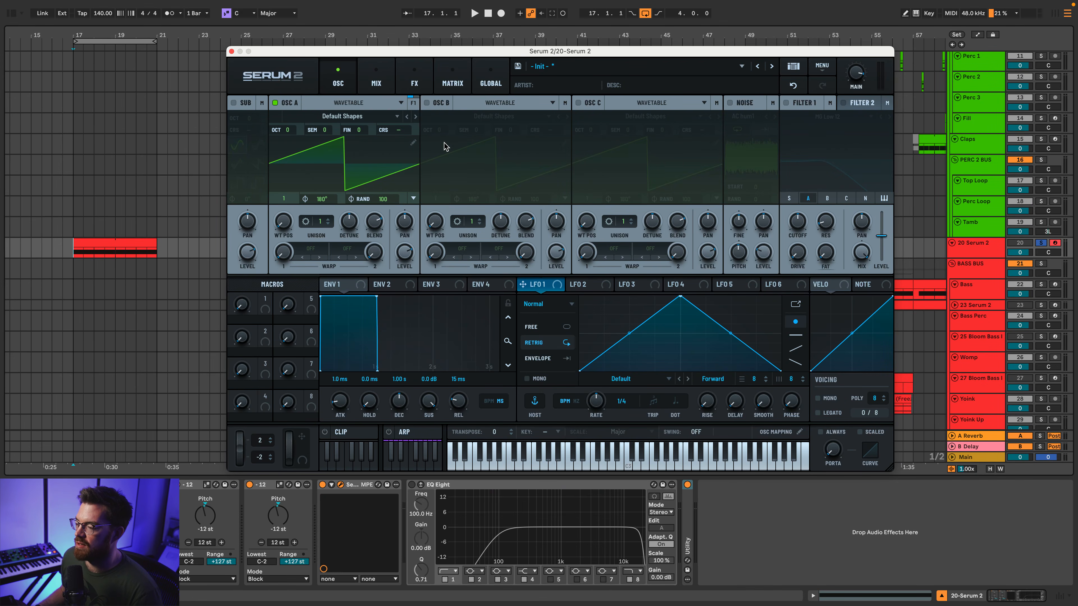
Step: Load the Basic Shapes wavetable into oscillator A, set its octave to -1, and play back the clip
{"action": "left_click", "coordinate": [334, 117]}
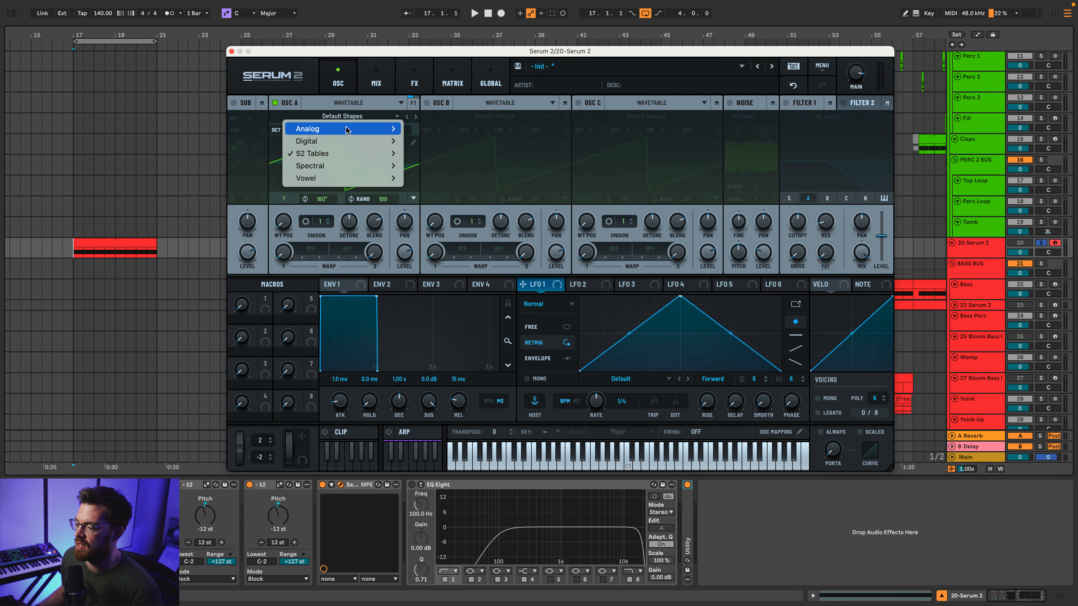
{"action": "mouse_move", "coordinate": [322, 129]}
{"action": "left_click", "coordinate": [459, 151]}
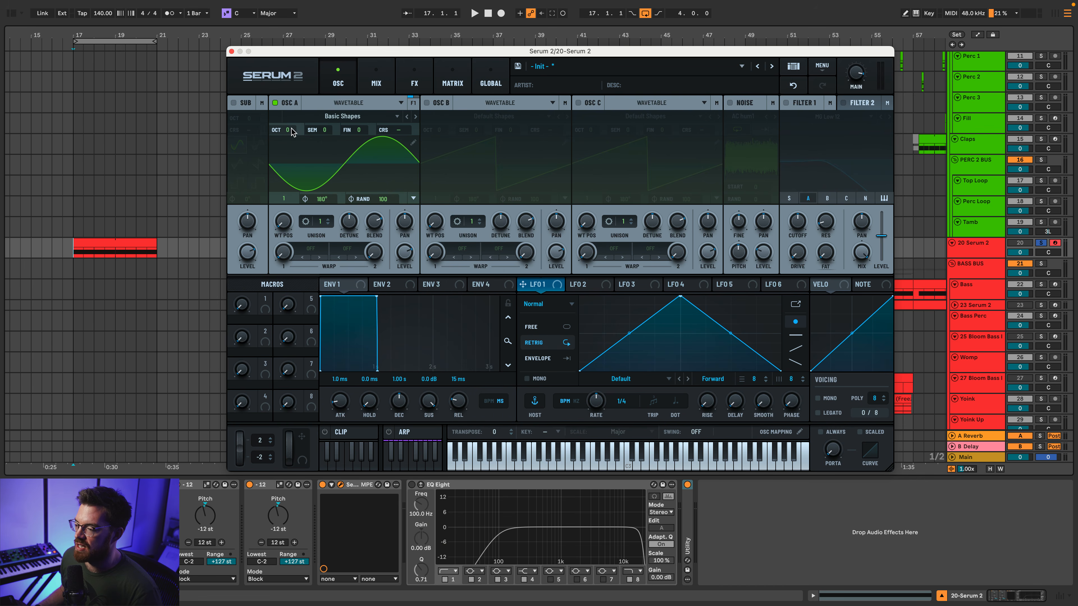
{"action": "left_click_drag", "start_coordinate": [292, 132], "coordinate": [288, 159]}
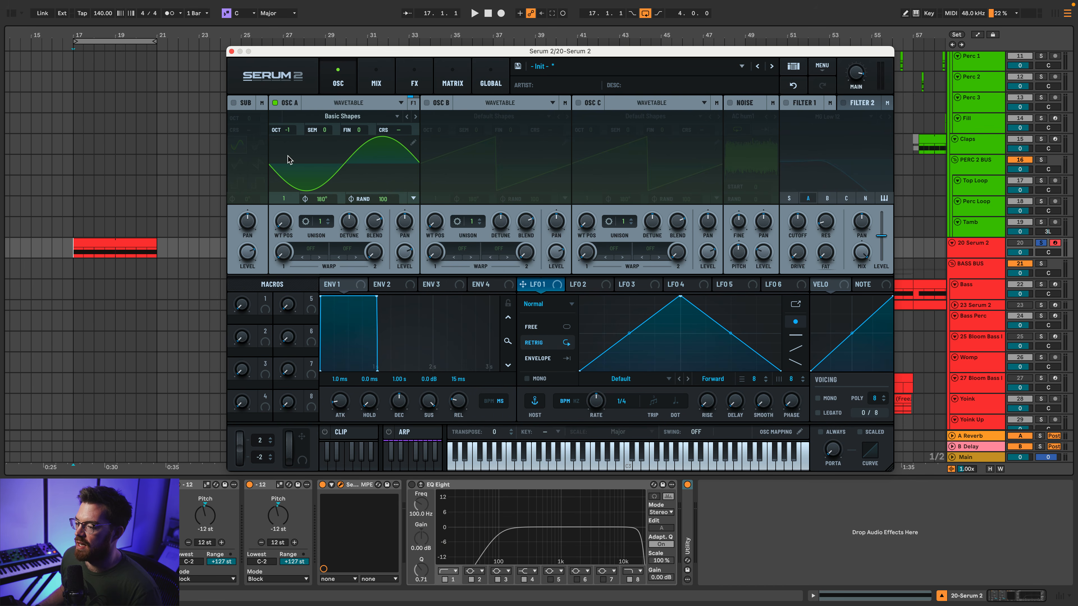
{"action": "left_click", "coordinate": [76, 253]}
{"action": "key", "text": "space"}
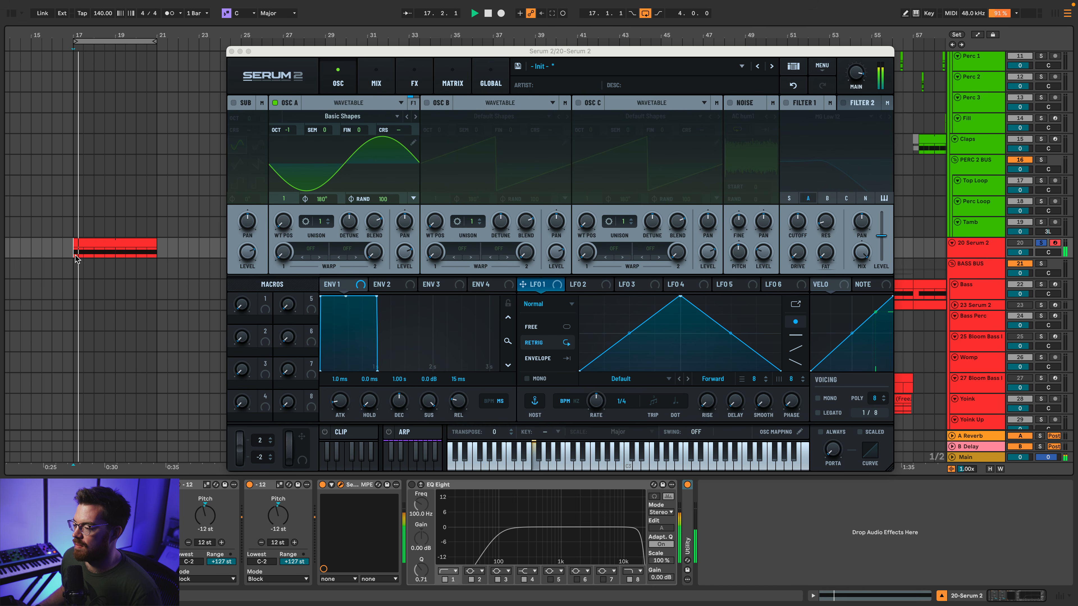
Step: Enable oscillator B at octave -1 with the digital HarmonicSeries wavetable and set its wavetable position to 5
{"action": "left_click", "coordinate": [427, 103]}
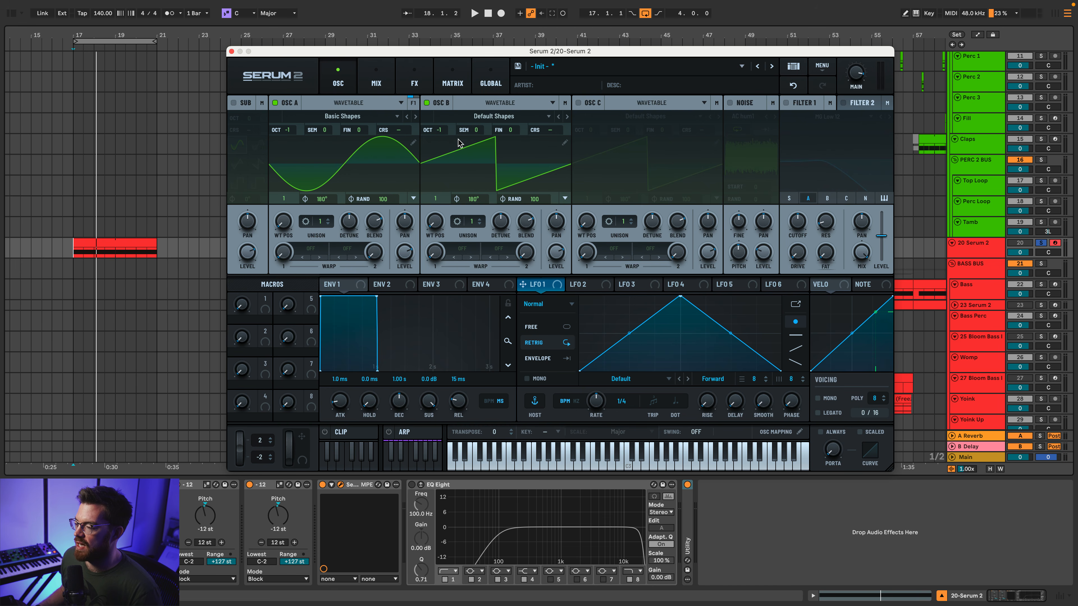
{"action": "left_click", "coordinate": [488, 116]}
{"action": "mouse_move", "coordinate": [505, 144]}
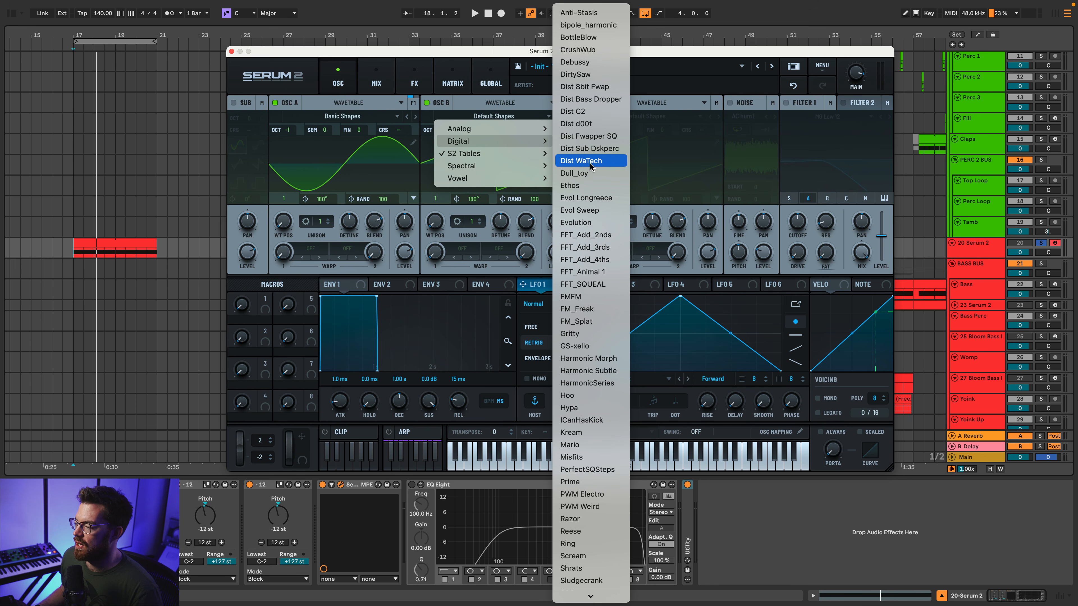
{"action": "left_click", "coordinate": [611, 383]}
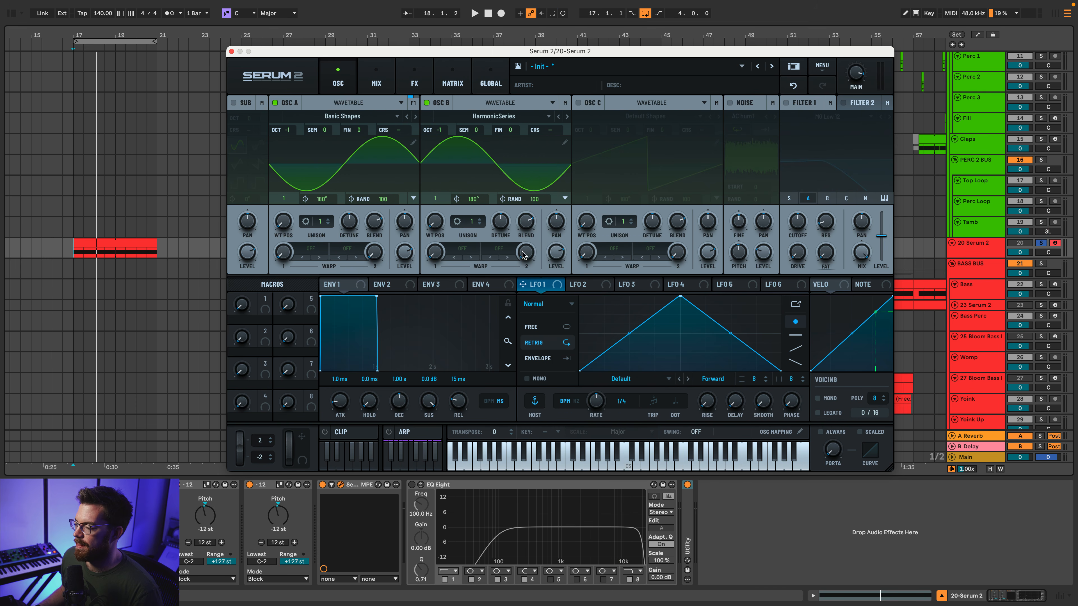
{"action": "mouse_move", "coordinate": [435, 222]}
{"action": "left_mouse_down"}
{"action": "mouse_move", "coordinate": [437, 209]}
{"action": "mouse_move", "coordinate": [438, 220]}
{"action": "left_mouse_up"}
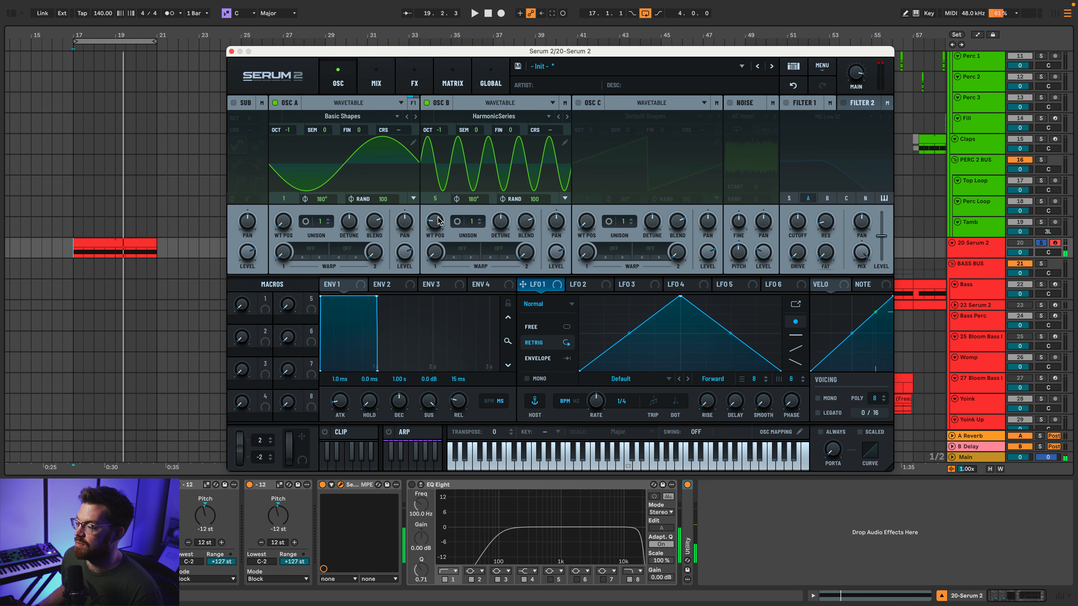
Step: Enable the noise oscillator and load the analog BrightWhite noise sample
{"action": "left_click", "coordinate": [729, 104]}
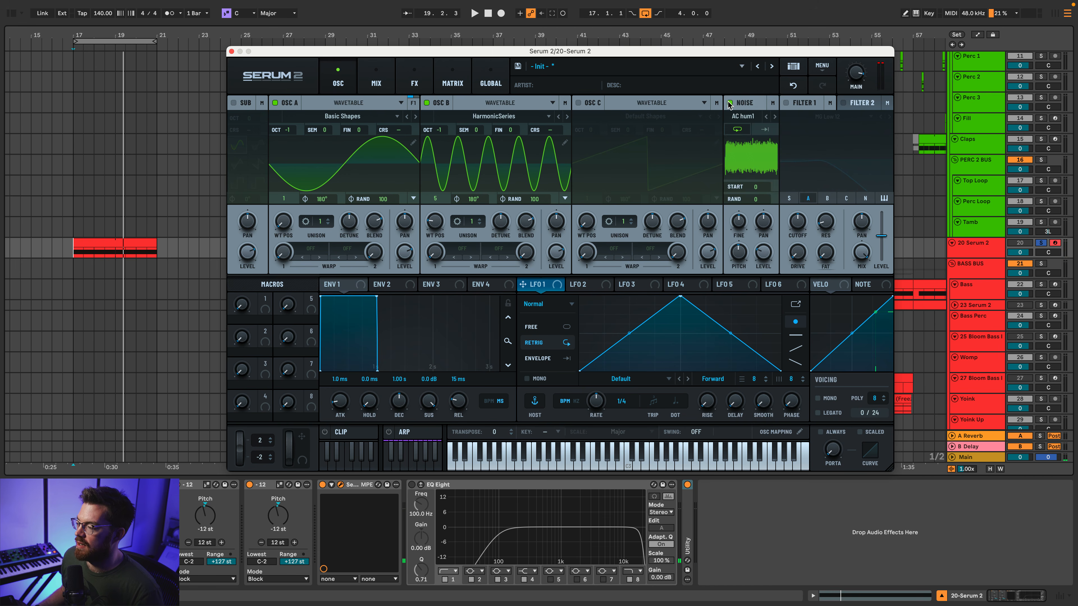
{"action": "left_click", "coordinate": [741, 117]}
{"action": "mouse_move", "coordinate": [823, 129]}
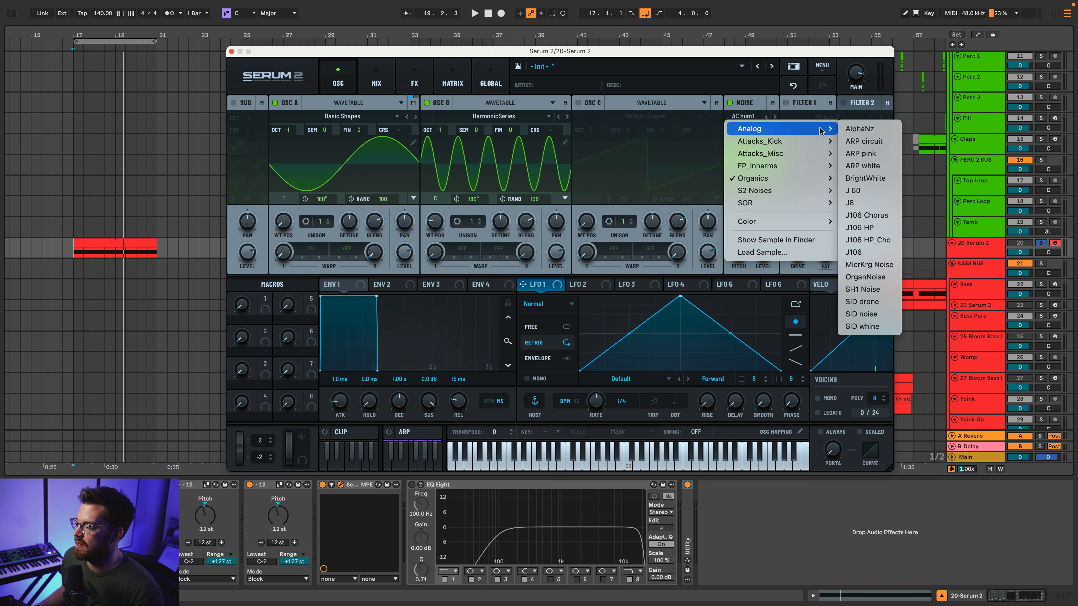
{"action": "left_click", "coordinate": [875, 178]}
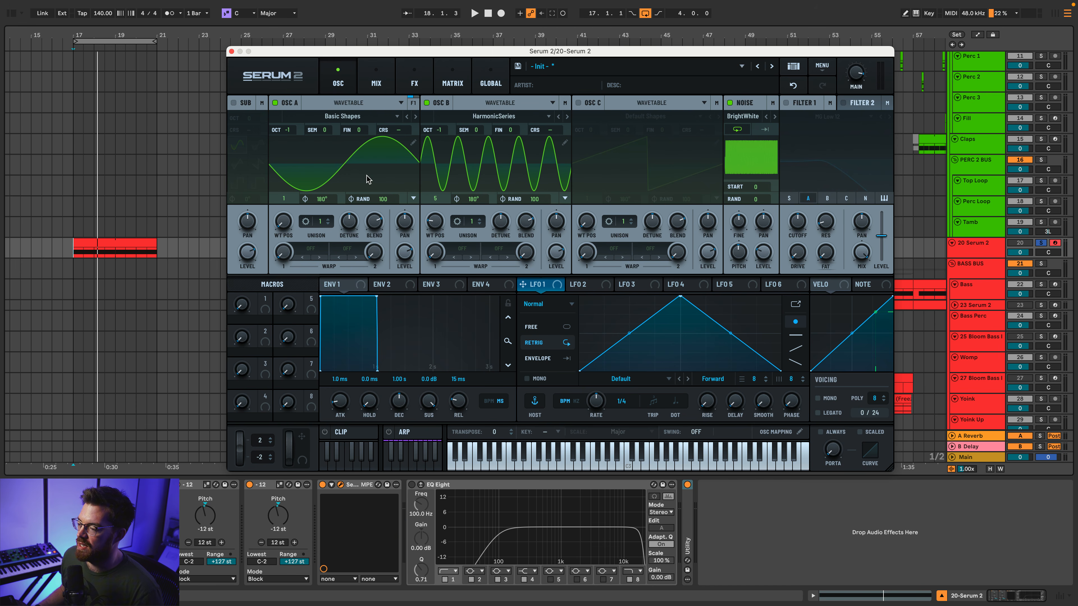
Step: Add a Distortion effect to the main effects chain and raise its drive
{"action": "left_click", "coordinate": [414, 80]}
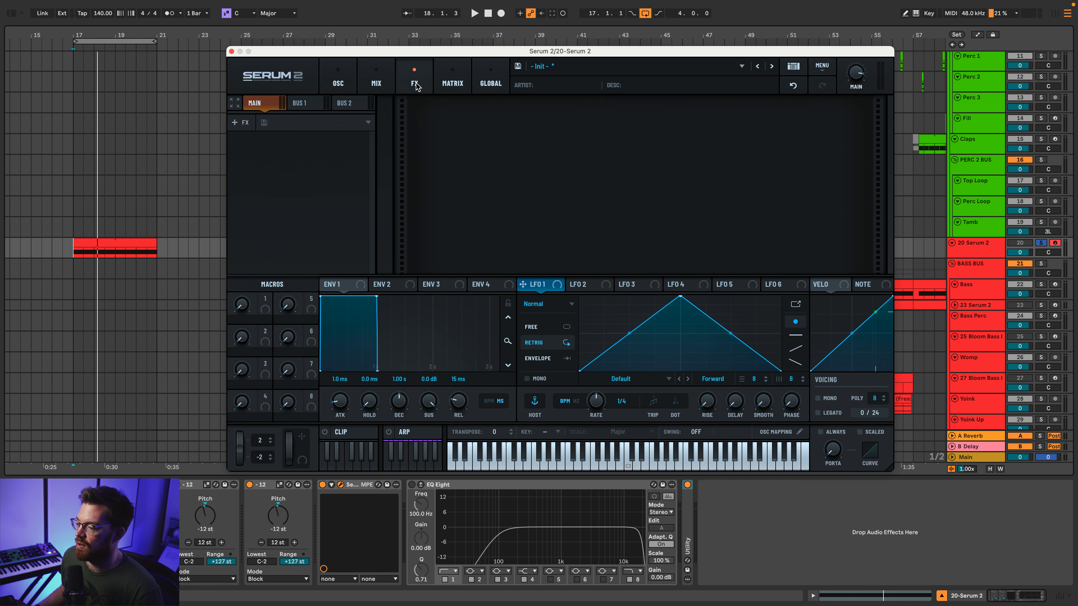
{"action": "left_click", "coordinate": [240, 122]}
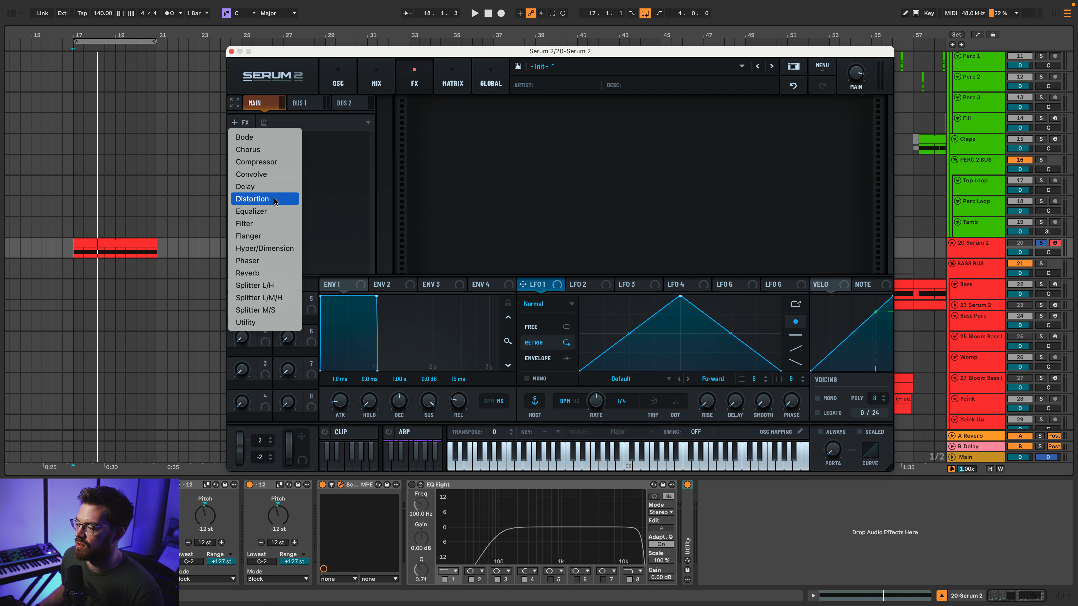
{"action": "key", "text": "Return"}
{"action": "left_click_drag", "start_coordinate": [750, 119], "coordinate": [753, 65]}
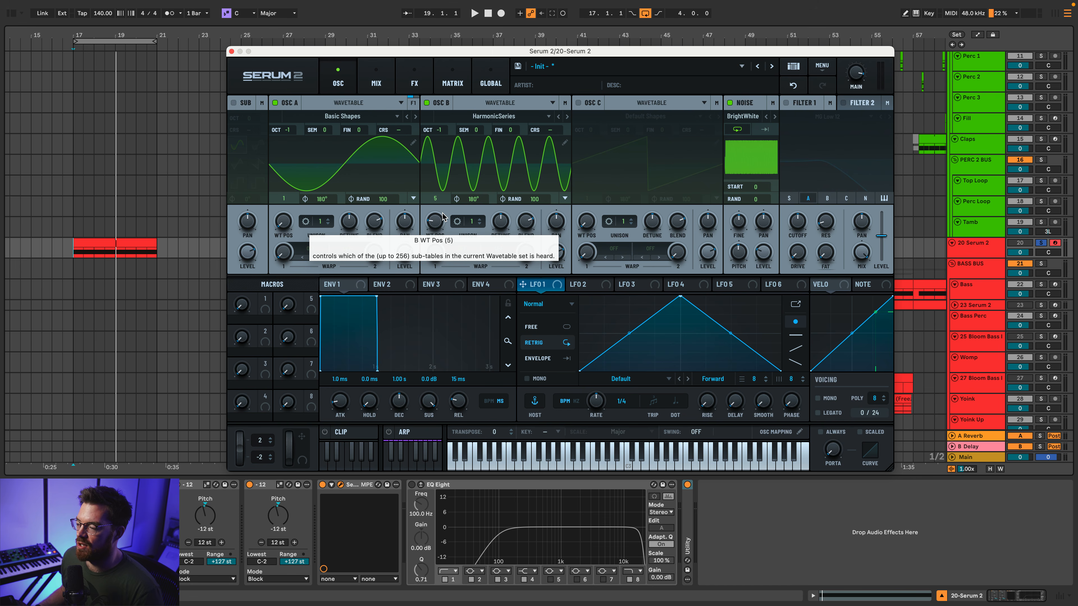
Step: Raise oscillator B's wavetable position to 7 while playing back the clip
{"action": "key", "text": "space"}
{"action": "scroll", "coordinate": [441, 217], "scroll_direction": "up", "scroll_amount": 2}
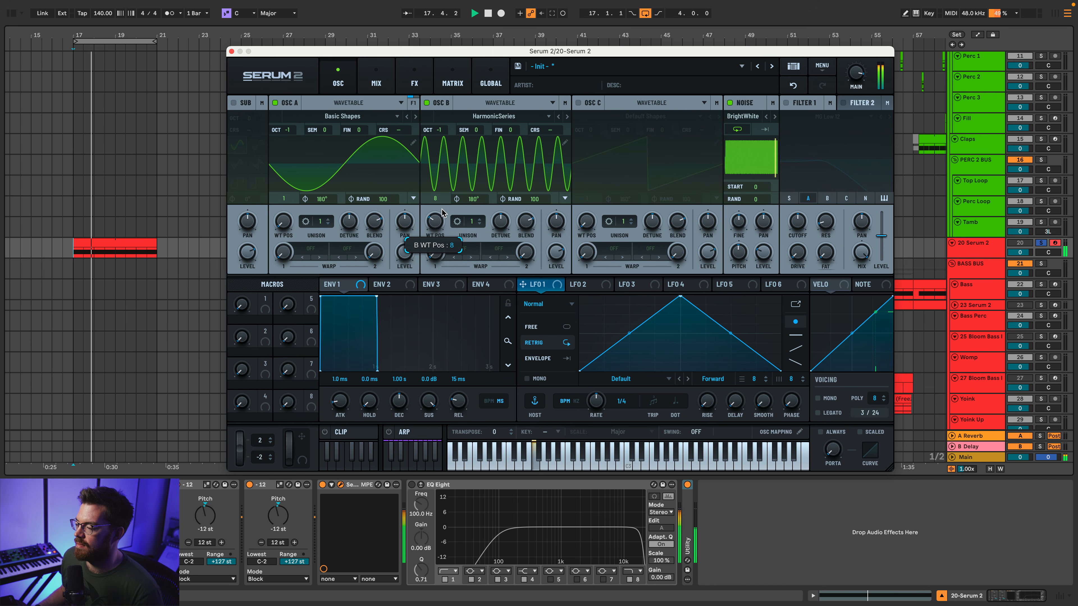
{"action": "scroll", "coordinate": [440, 217], "scroll_direction": "down", "scroll_amount": 1}
{"action": "left_click_drag", "start_coordinate": [441, 217], "coordinate": [440, 209]}
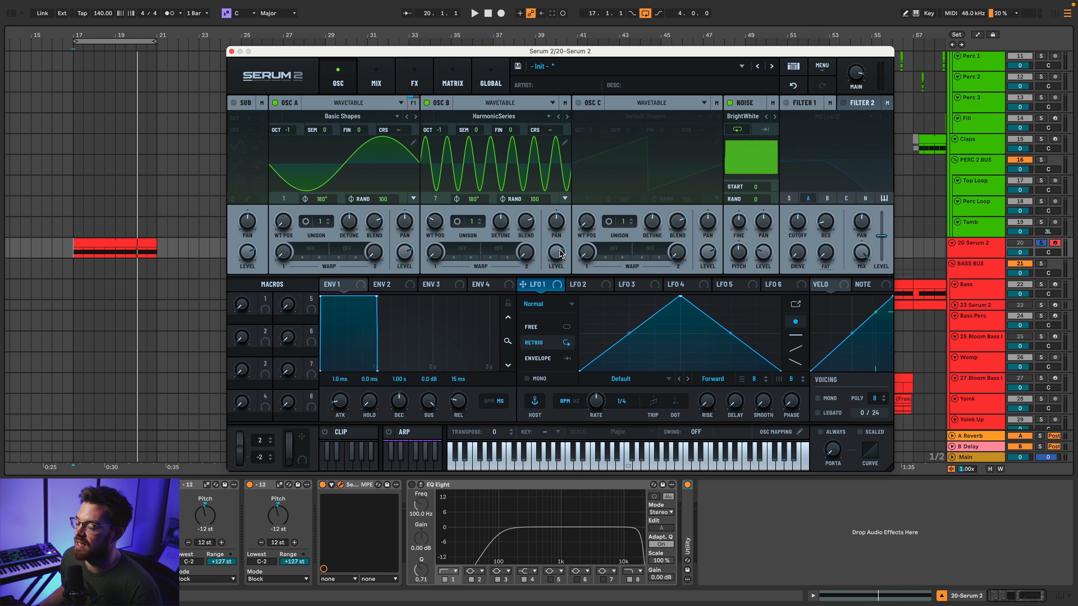
Step: Lower oscillator B's level to about 28% and assign LFO 1 to modulate it
{"action": "key", "text": "space"}
{"action": "left_click_drag", "start_coordinate": [562, 257], "coordinate": [536, 276]}
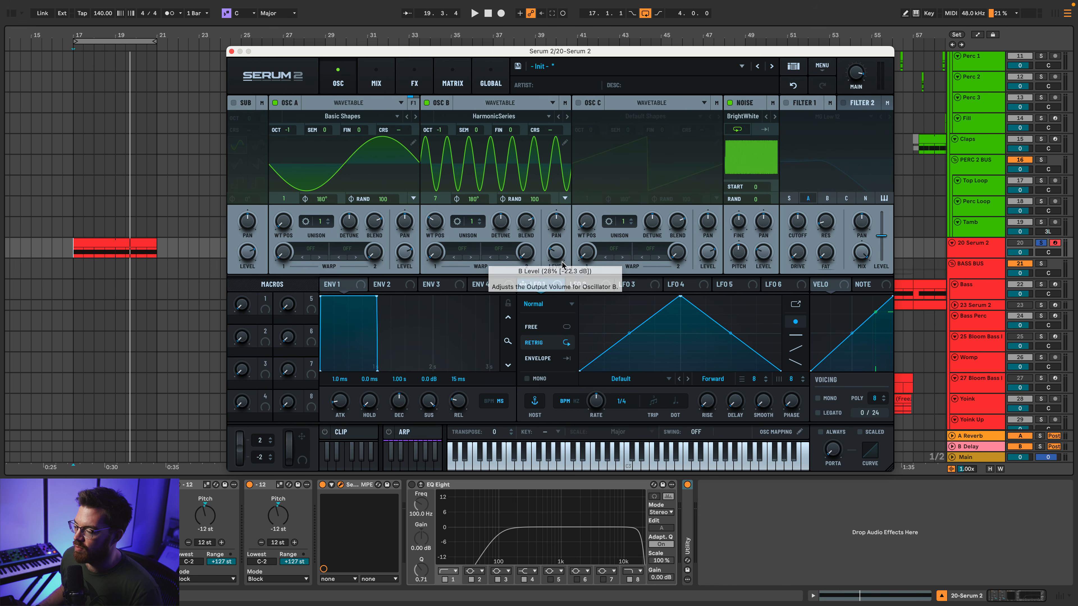
{"action": "left_click_drag", "start_coordinate": [522, 284], "coordinate": [555, 253]}
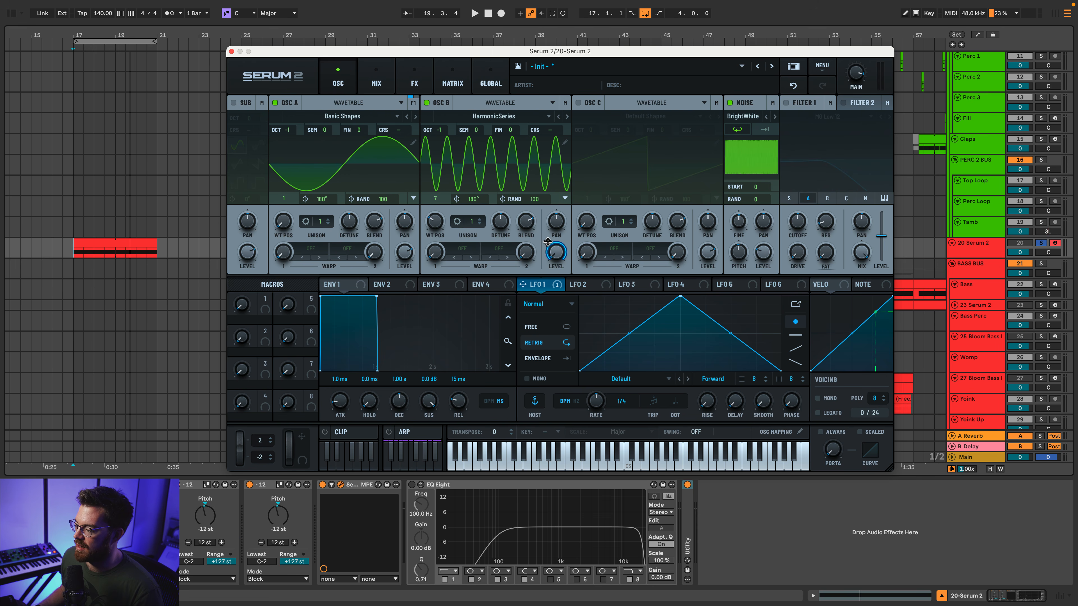
{"action": "key", "text": "space"}
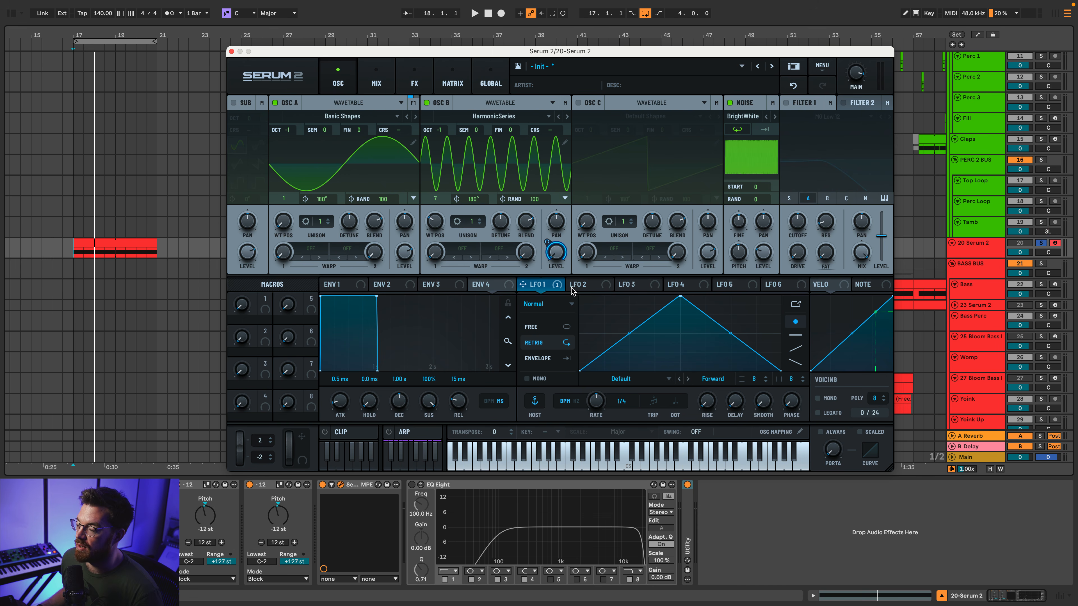
Step: Assign LFO 1 to oscillator A's level and, after lowering the noise level, to the noise level as well
{"action": "left_click_drag", "start_coordinate": [560, 291], "coordinate": [405, 254]}
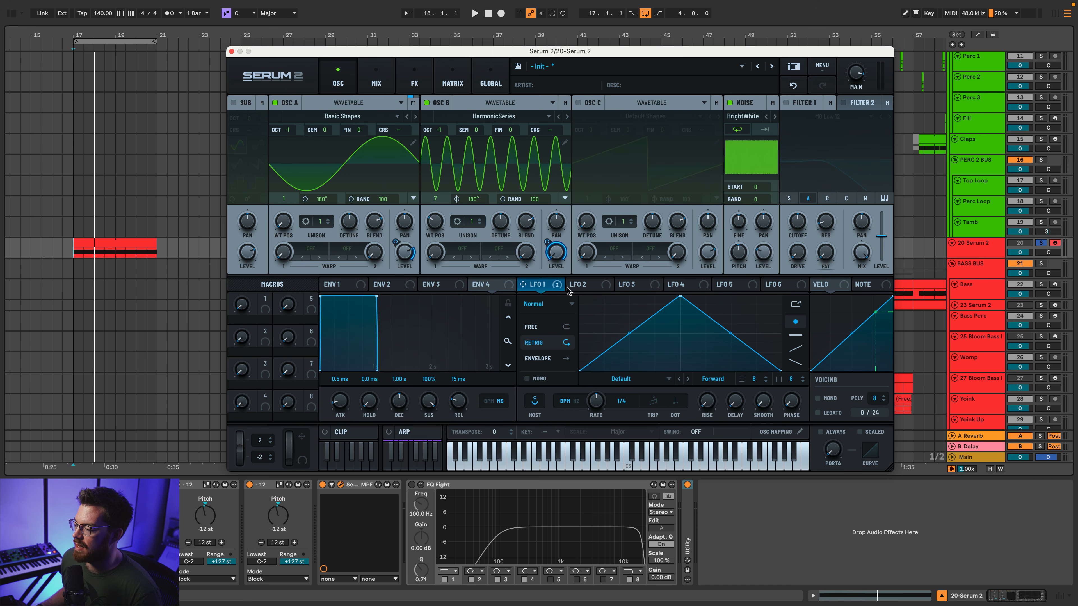
{"action": "left_click_drag", "start_coordinate": [755, 255], "coordinate": [755, 273]}
{"action": "left_click_drag", "start_coordinate": [559, 288], "coordinate": [753, 246]}
{"action": "key", "text": "space"}
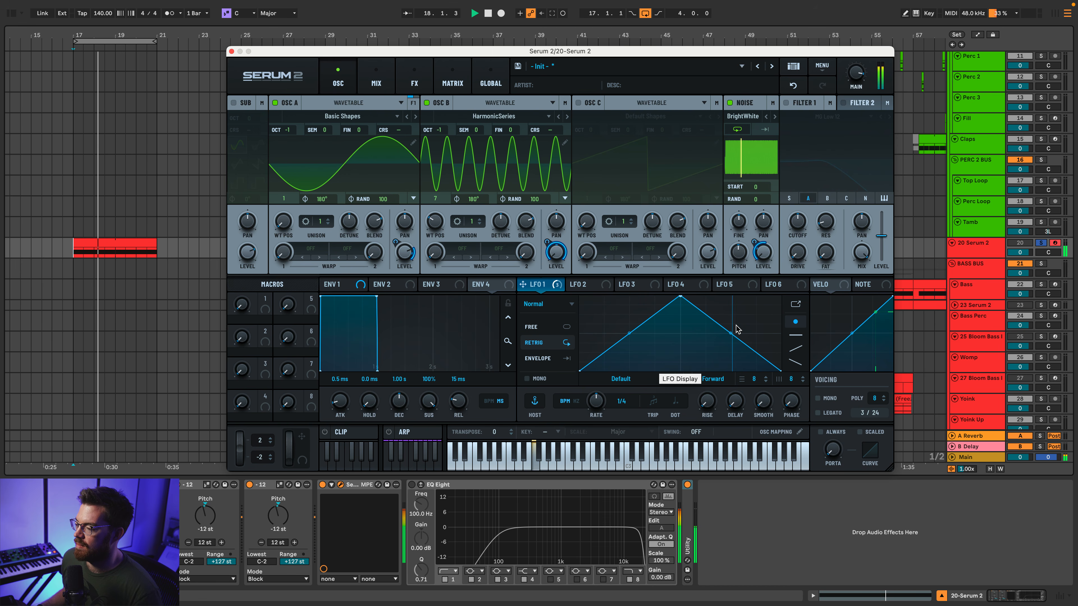
Step: Enable Filter 1 with the MG Low 12 type and assign LFO 1 to its cutoff
{"action": "left_click", "coordinate": [785, 103]}
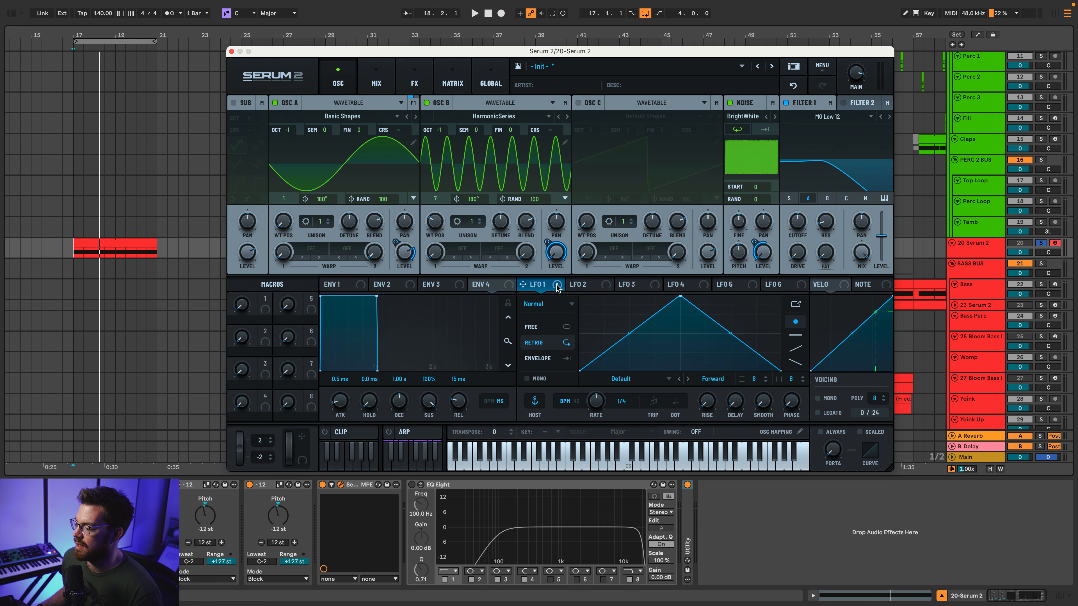
{"action": "left_click_drag", "start_coordinate": [561, 286], "coordinate": [797, 221]}
{"action": "key", "text": "space"}
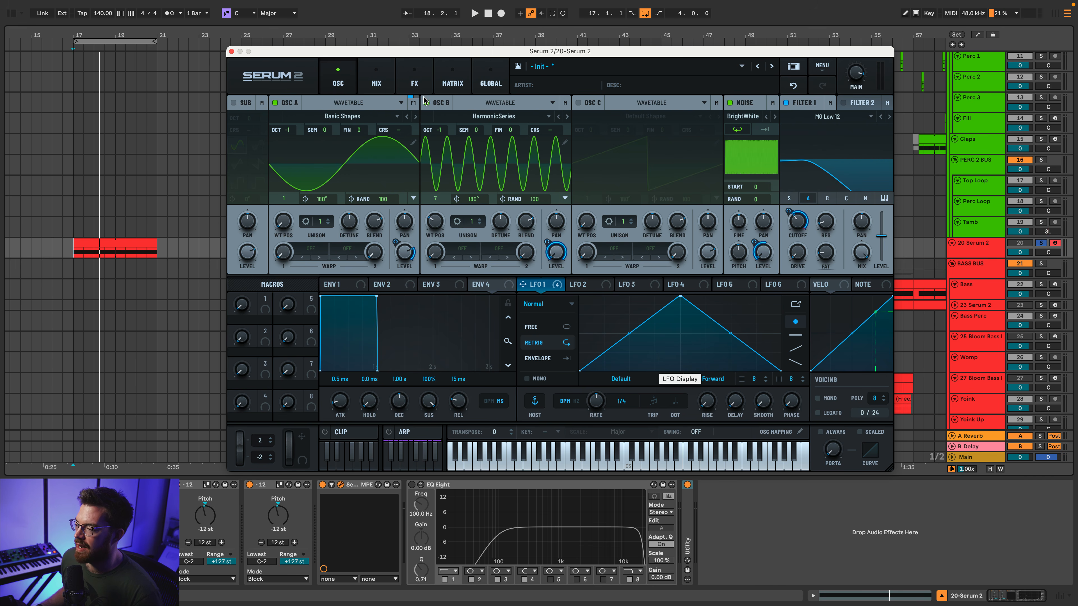
Step: Set the Distortion effect's drive to 14% and assign LFO 1 to modulate it
{"action": "left_click", "coordinate": [414, 85]}
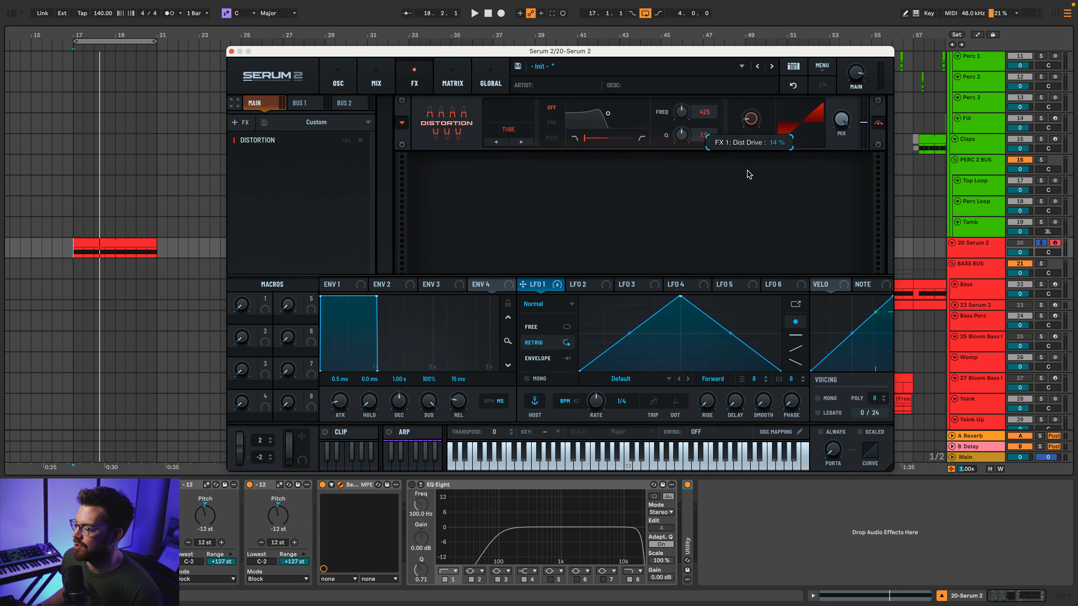
{"action": "left_click_drag", "start_coordinate": [562, 285], "coordinate": [753, 122]}
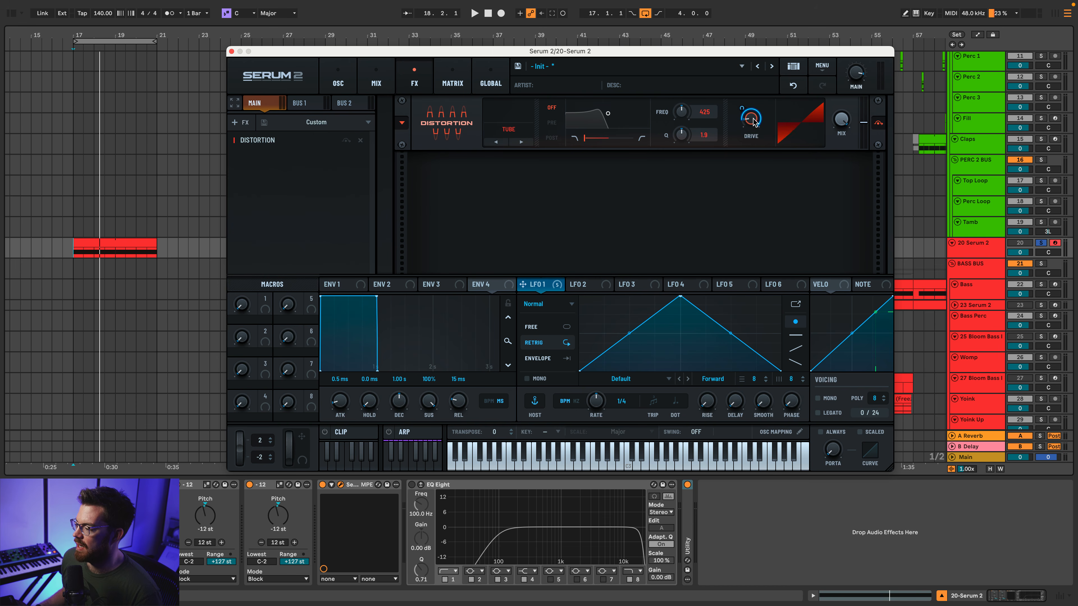
{"action": "key", "text": "space"}
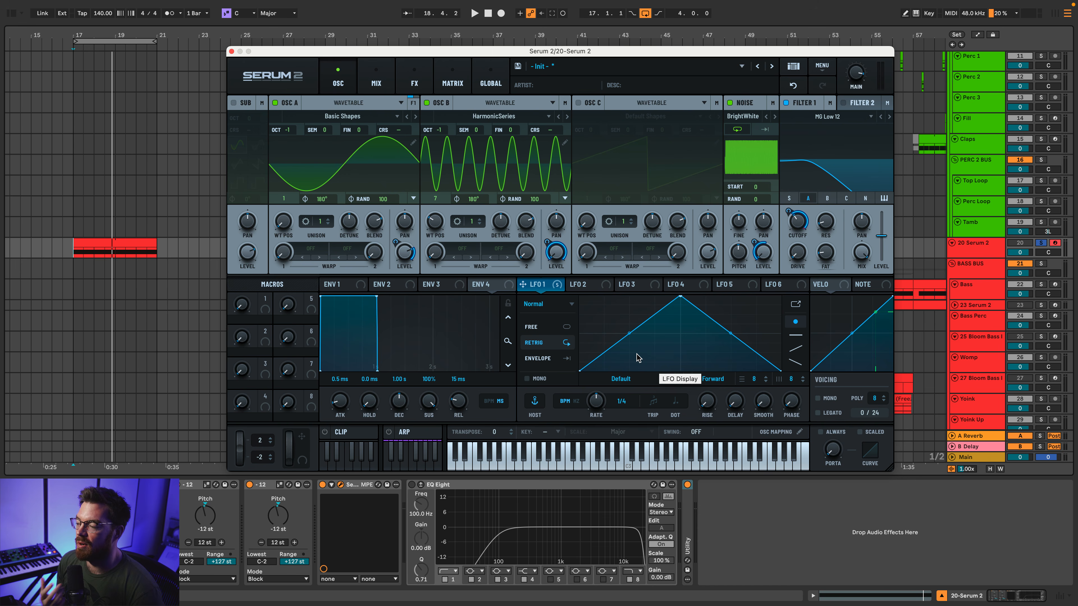
Step: Move LFO 1's peak close to the start for a fast rise and long fall, and set its rate to 1/16
{"action": "left_click_drag", "start_coordinate": [680, 296], "coordinate": [597, 275]}
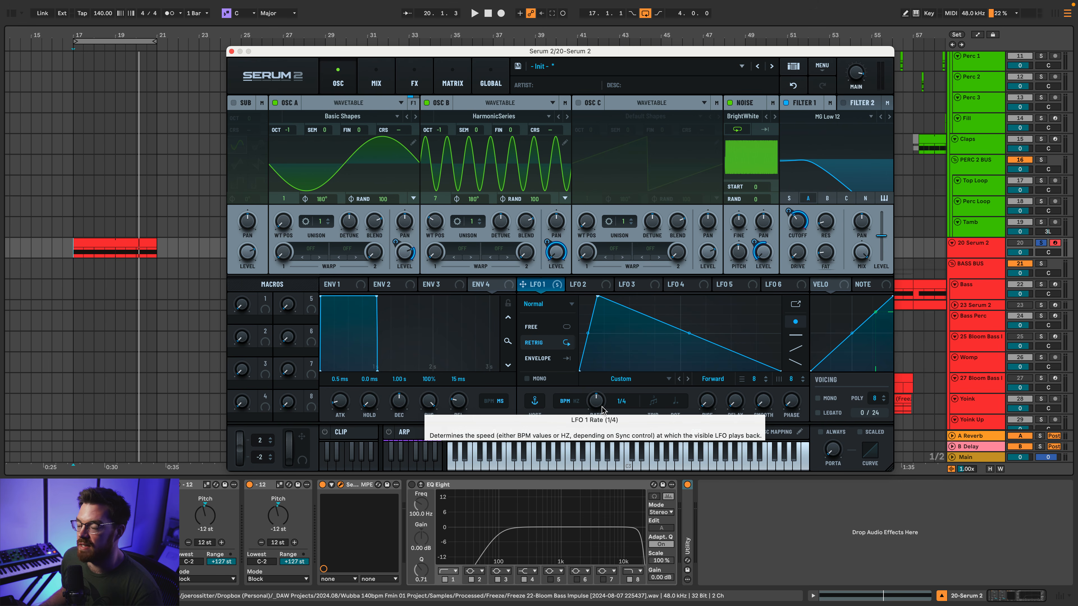
{"action": "key", "text": "space"}
{"action": "left_click_drag", "start_coordinate": [602, 410], "coordinate": [601, 392]}
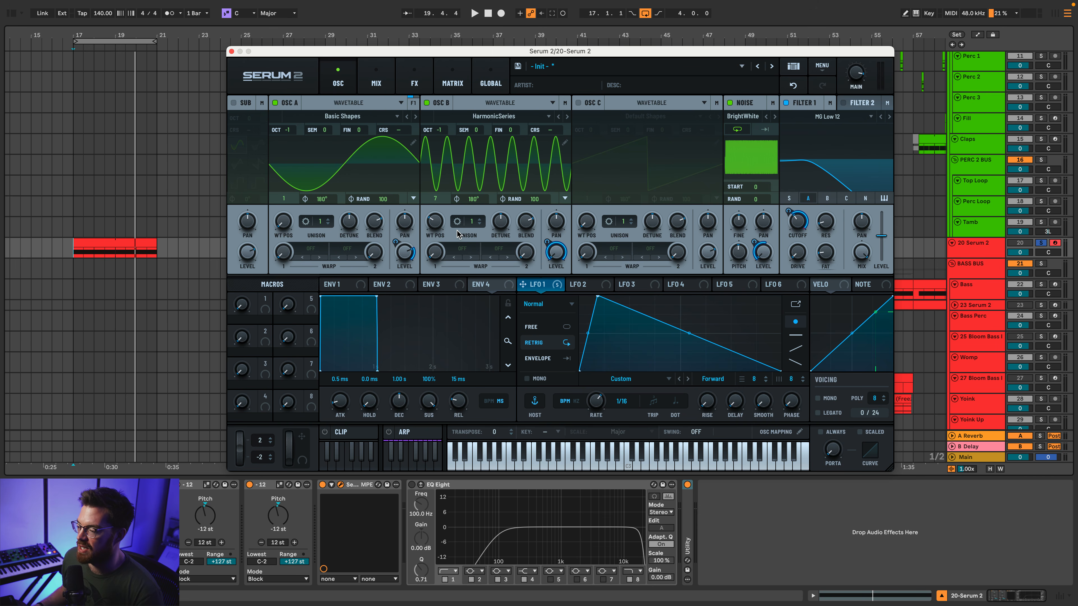
Step: Set oscillator B's wavetable position back to 5 during playback
{"action": "key", "text": "space"}
{"action": "left_click_drag", "start_coordinate": [443, 232], "coordinate": [445, 244]}
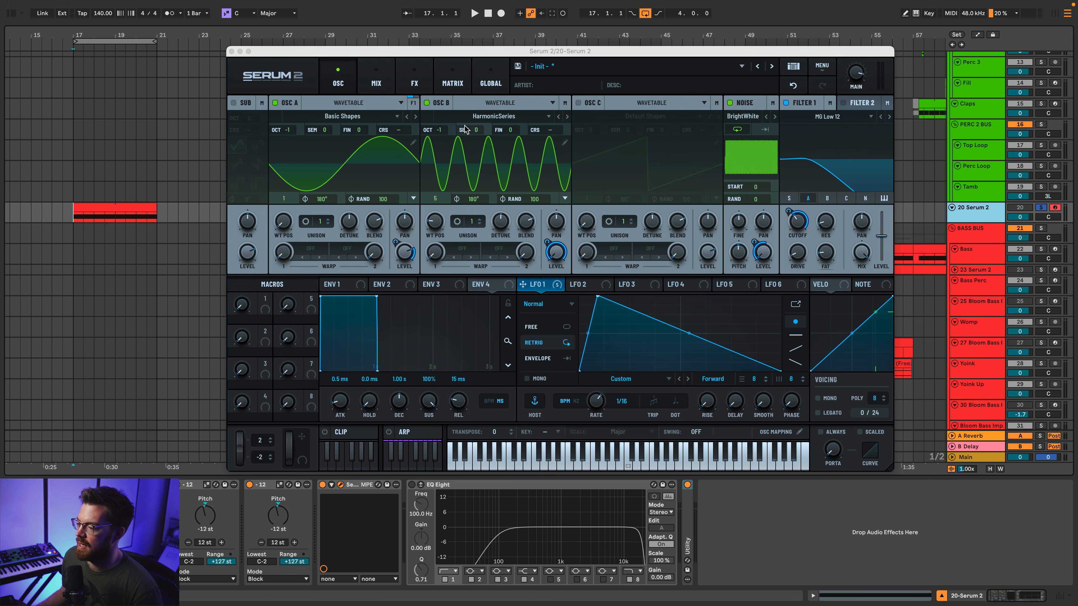
Step: Add an Equalizer effect after the distortion and set its low band to 87 Hz with a gain of 1.3
{"action": "left_click", "coordinate": [414, 81]}
{"action": "left_click", "coordinate": [251, 123]}
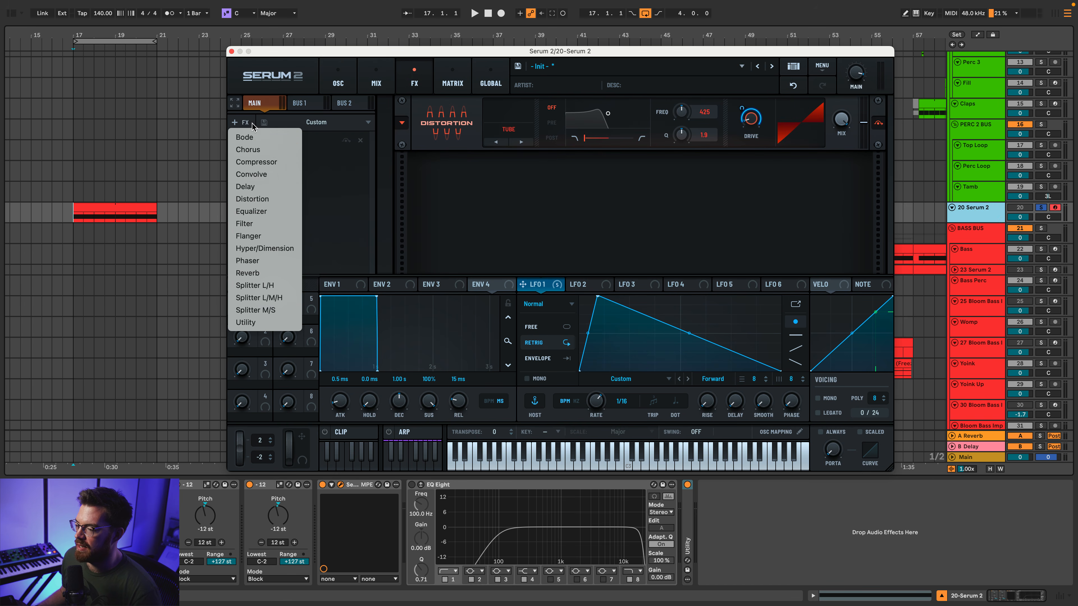
{"action": "left_click", "coordinate": [271, 212]}
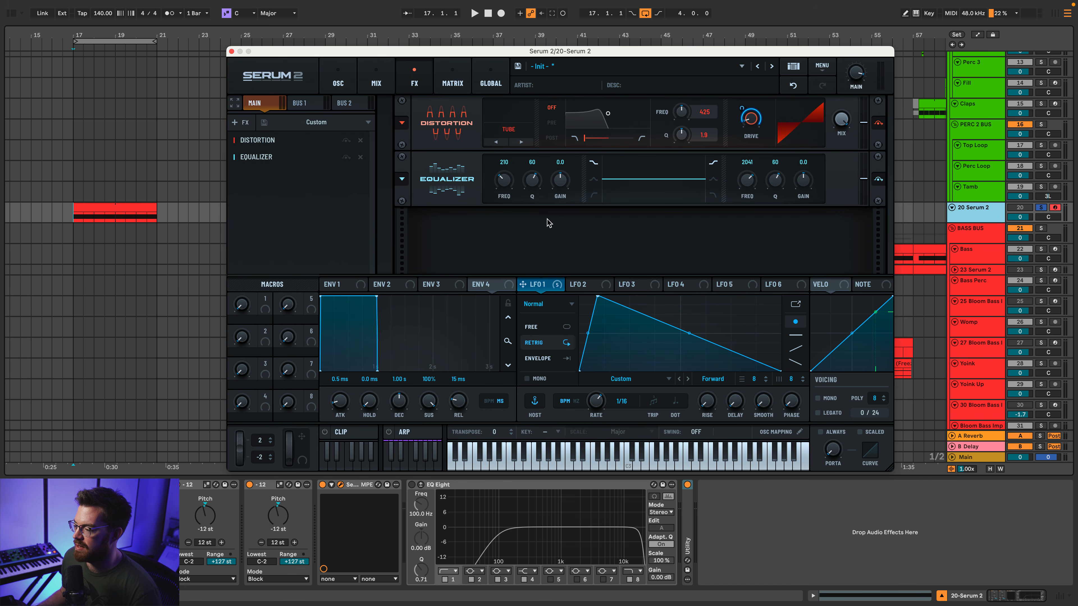
{"action": "left_click_drag", "start_coordinate": [507, 189], "coordinate": [565, 180]}
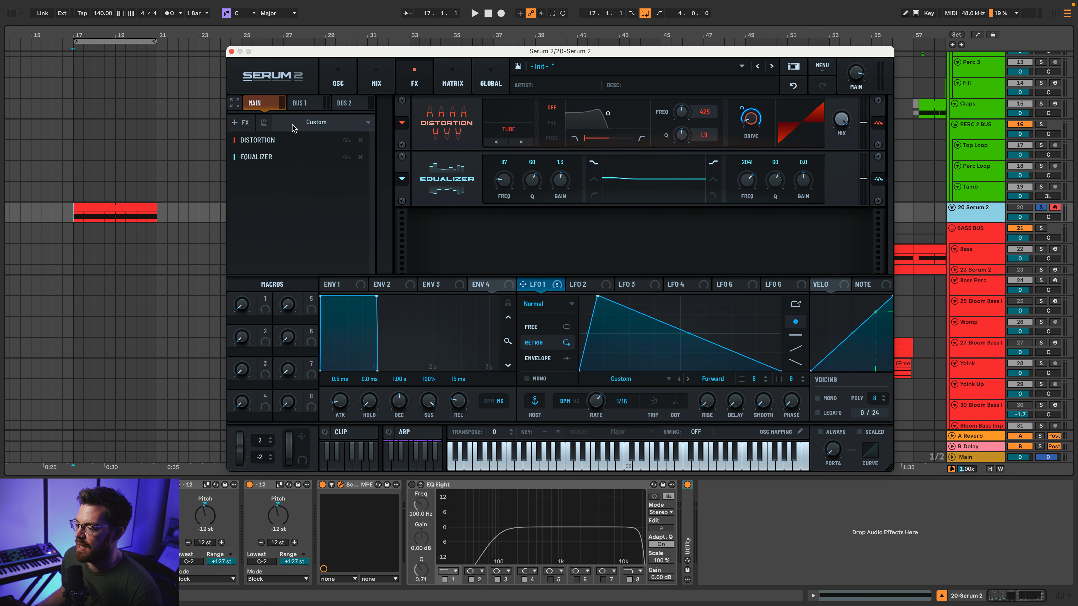
Step: Add an MG Low 6 Filter effect after the equalizer, set its cutoff to about 7046 Hz, and play back the clip
{"action": "left_click", "coordinate": [241, 123]}
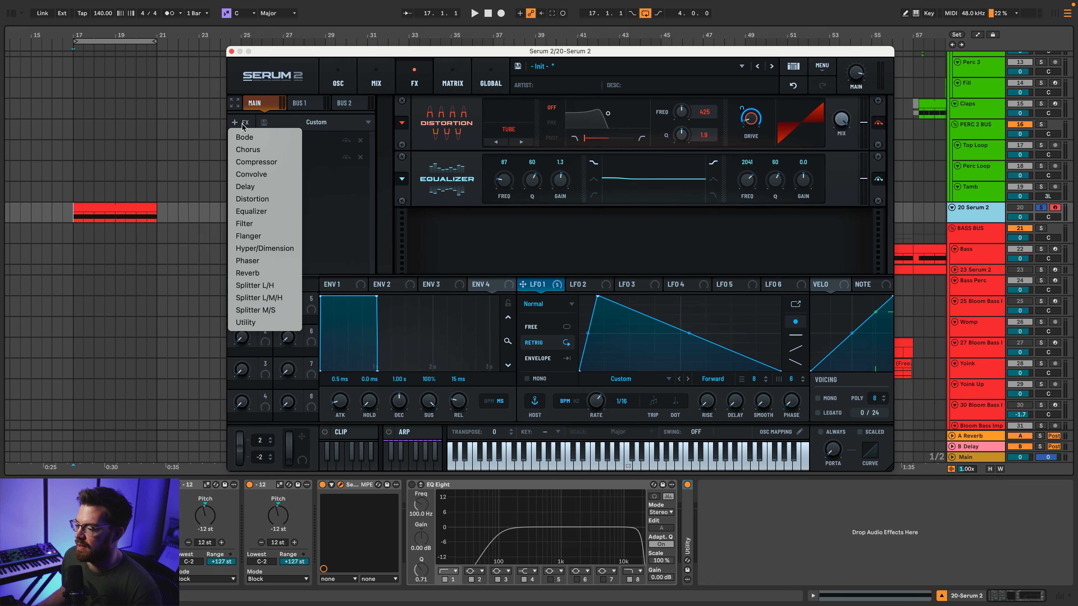
{"action": "left_click", "coordinate": [268, 225]}
{"action": "left_click_drag", "start_coordinate": [560, 245], "coordinate": [566, 219]}
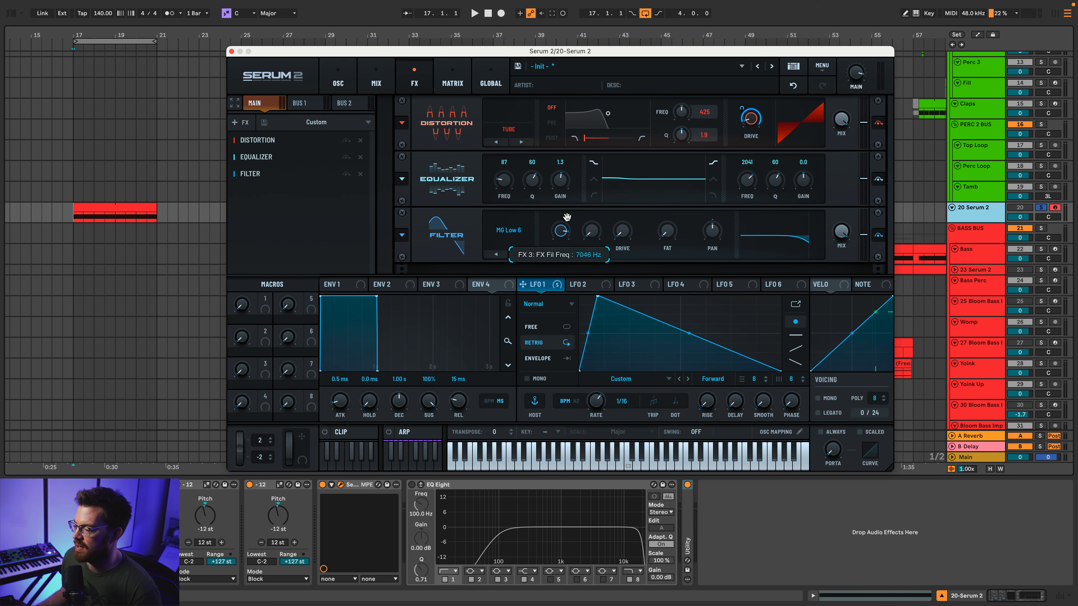
{"action": "key", "text": "space"}
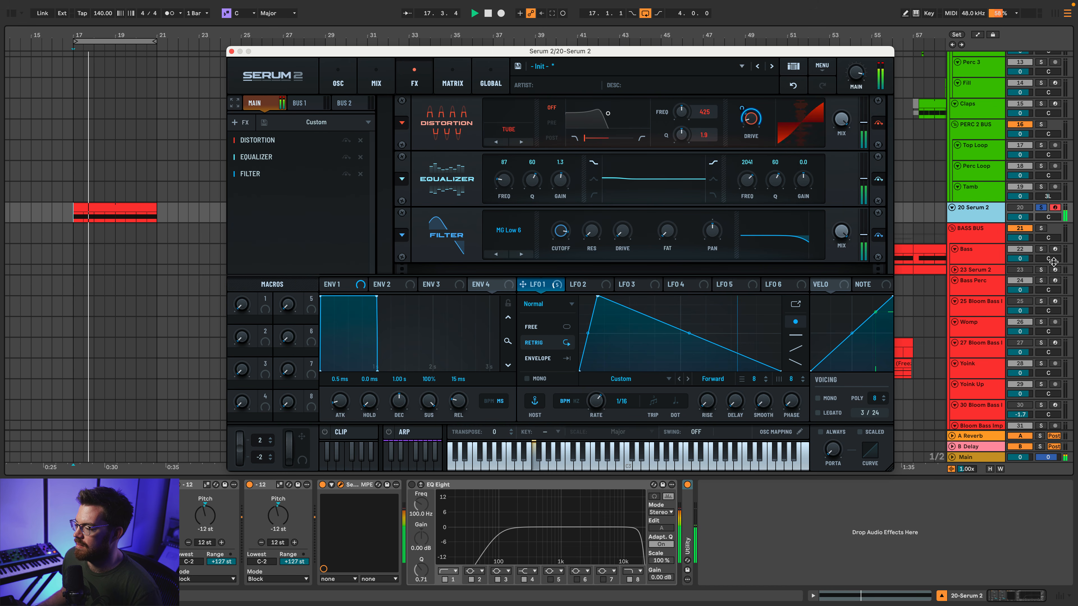
Step: Return to the oscillators, raise oscillator B's wavetable position to 6 and beyond, and play the clip to hear the change
{"action": "left_click", "coordinate": [337, 82]}
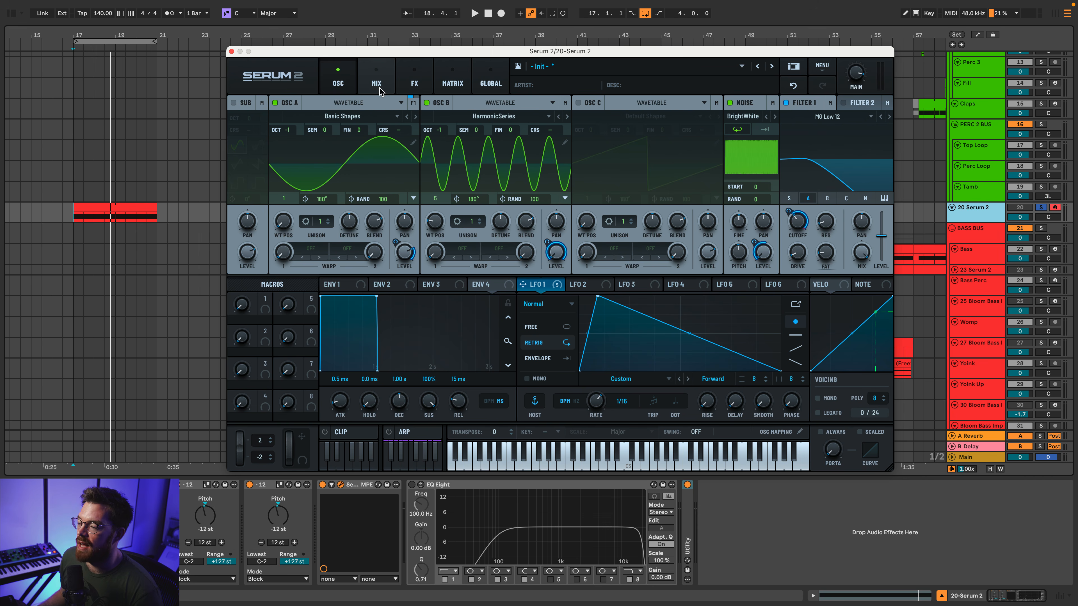
{"action": "left_click_drag", "start_coordinate": [436, 223], "coordinate": [437, 221]}
{"action": "left_click_drag", "start_coordinate": [438, 215], "coordinate": [438, 222]}
{"action": "key", "text": "space"}
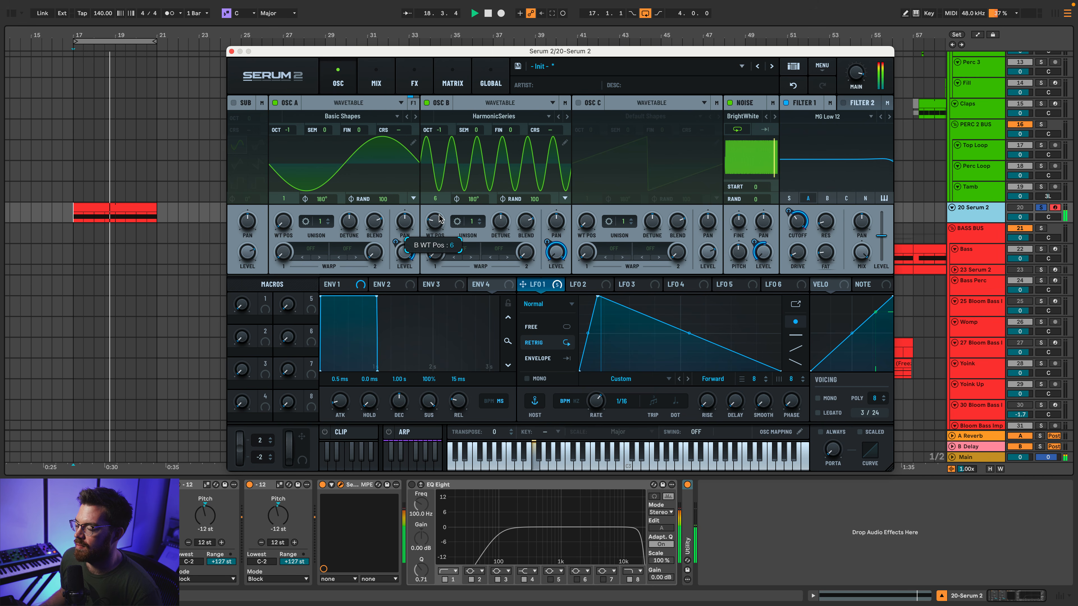
{"action": "left_click_drag", "start_coordinate": [439, 222], "coordinate": [439, 211]}
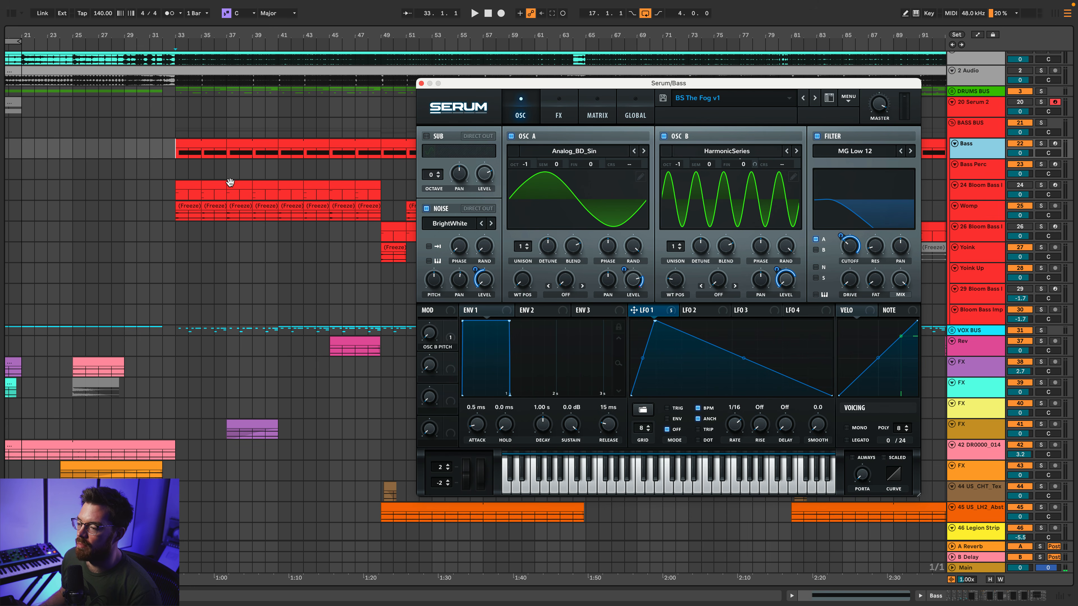
Step: Play the Bass track from bar 33 and examine its OSC B PITCH automation curve over bars 33 to 35
{"action": "left_click", "coordinate": [199, 143]}
{"action": "key", "text": "space"}
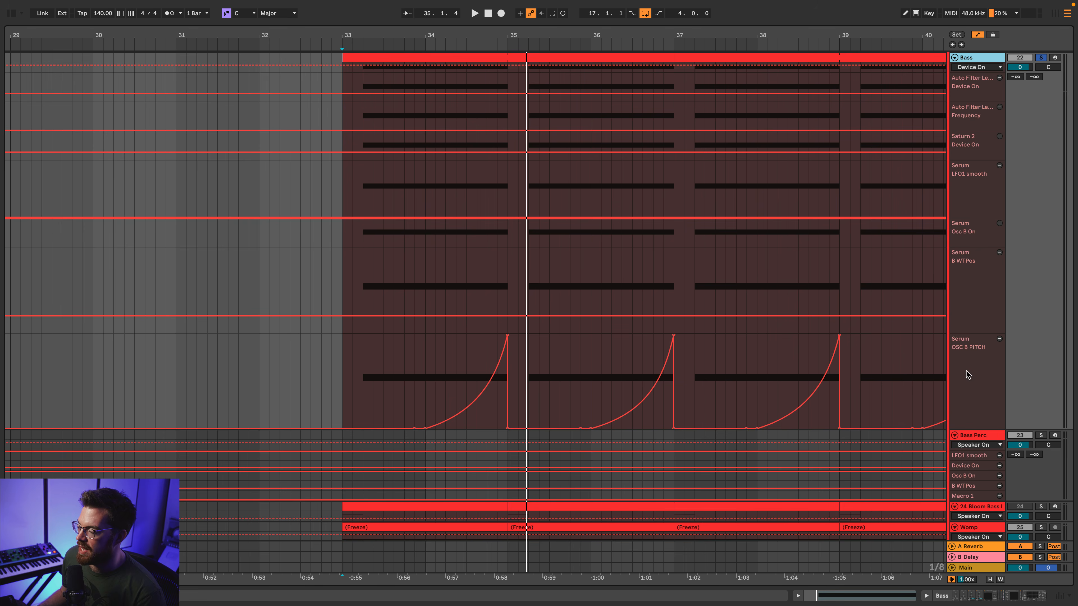
{"action": "left_click", "coordinate": [967, 374]}
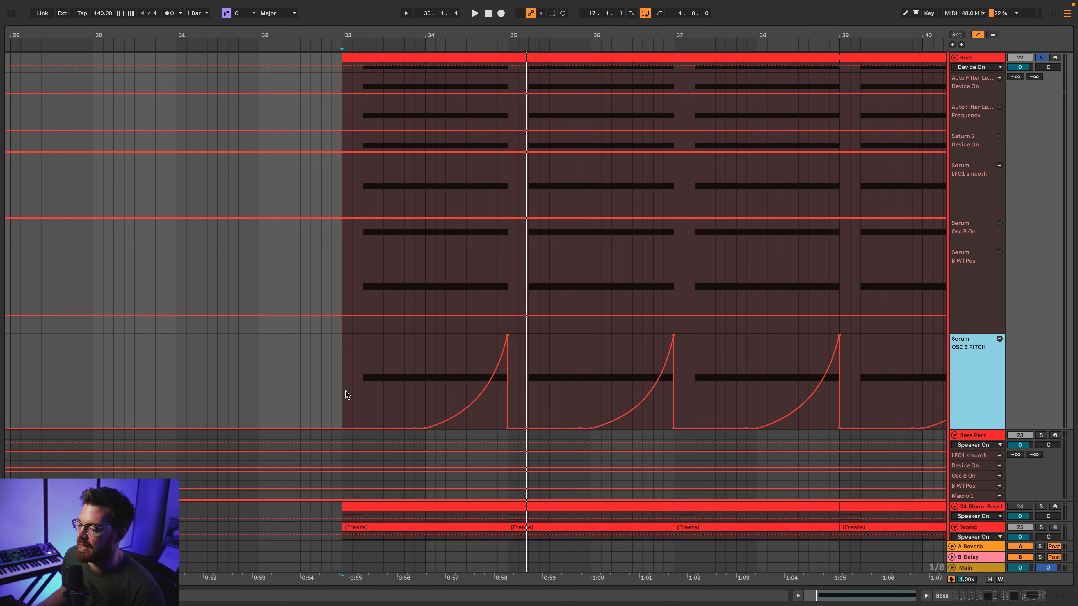
{"action": "left_click_drag", "start_coordinate": [345, 393], "coordinate": [505, 393]}
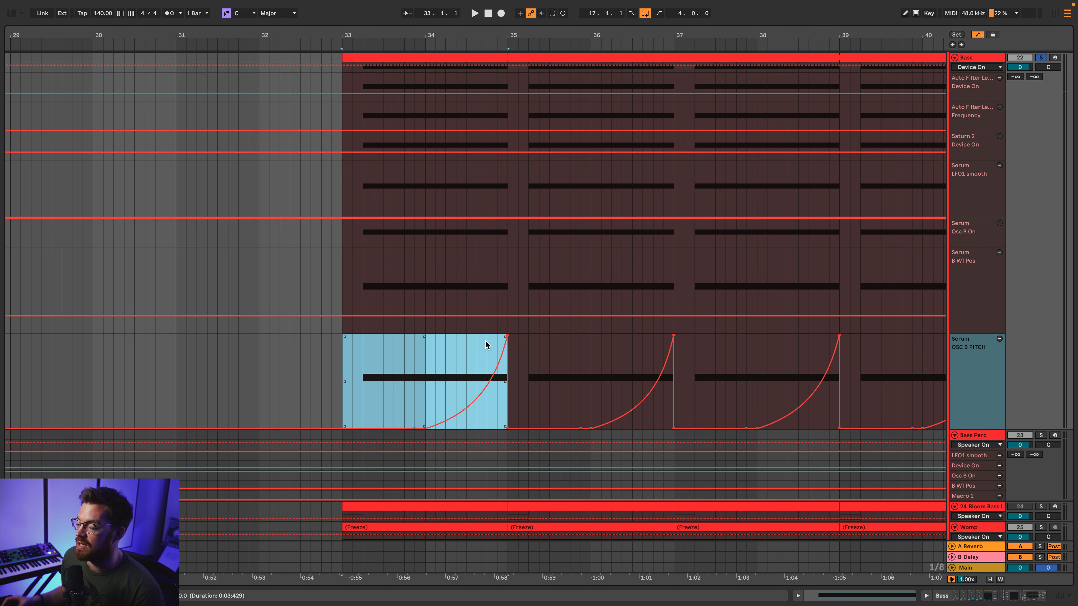
{"action": "key", "text": "space"}
{"action": "left_click", "coordinate": [349, 372]}
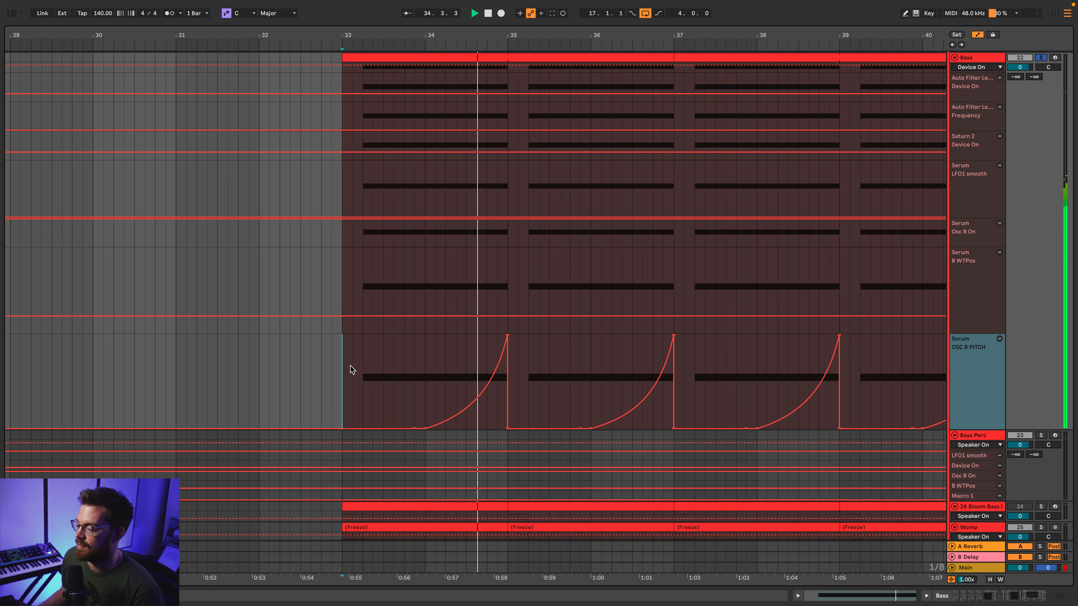
{"action": "scroll", "coordinate": [350, 370], "scroll_direction": "down", "scroll_amount": 5}
{"action": "key", "text": "space"}
Step: Open the Serum device of the Bass track and move its window clear of the automation lanes
{"action": "left_click_drag", "start_coordinate": [378, 35], "coordinate": [370, 32]}
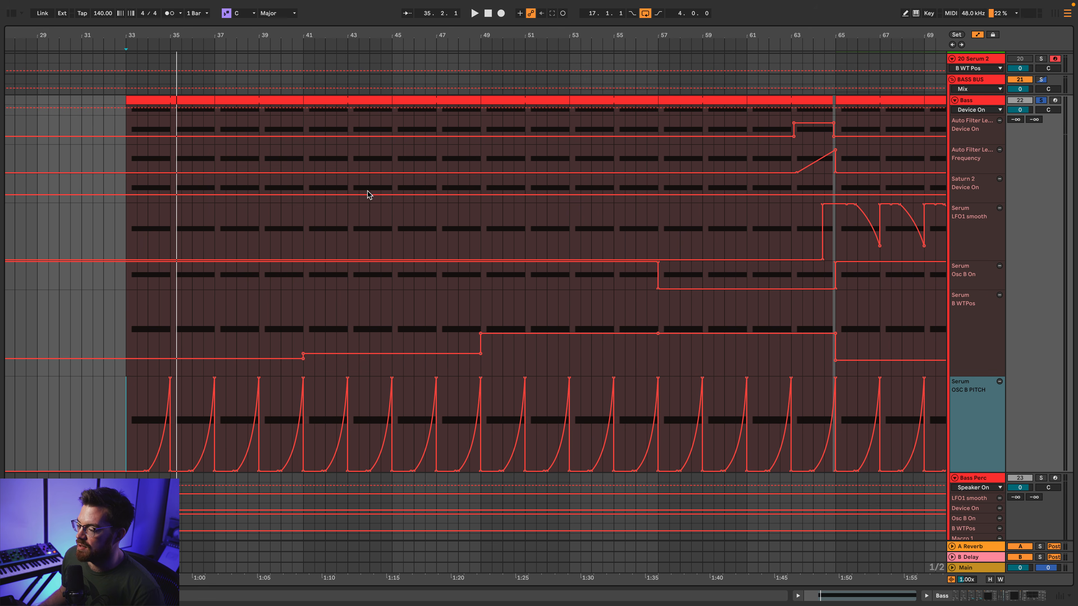
{"action": "double_click", "coordinate": [969, 101]}
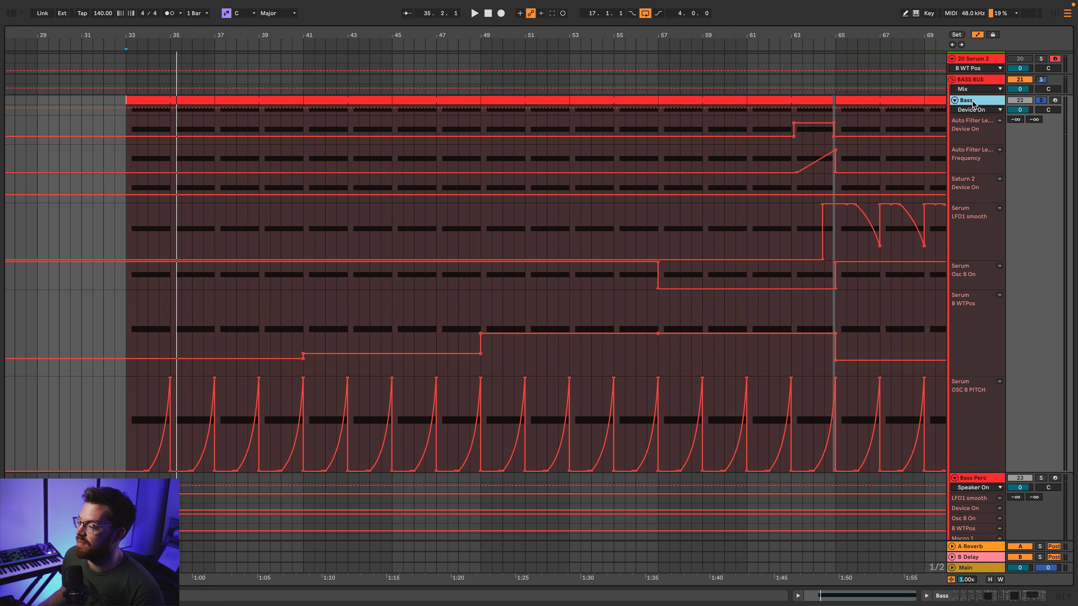
{"action": "left_click", "coordinate": [455, 486]}
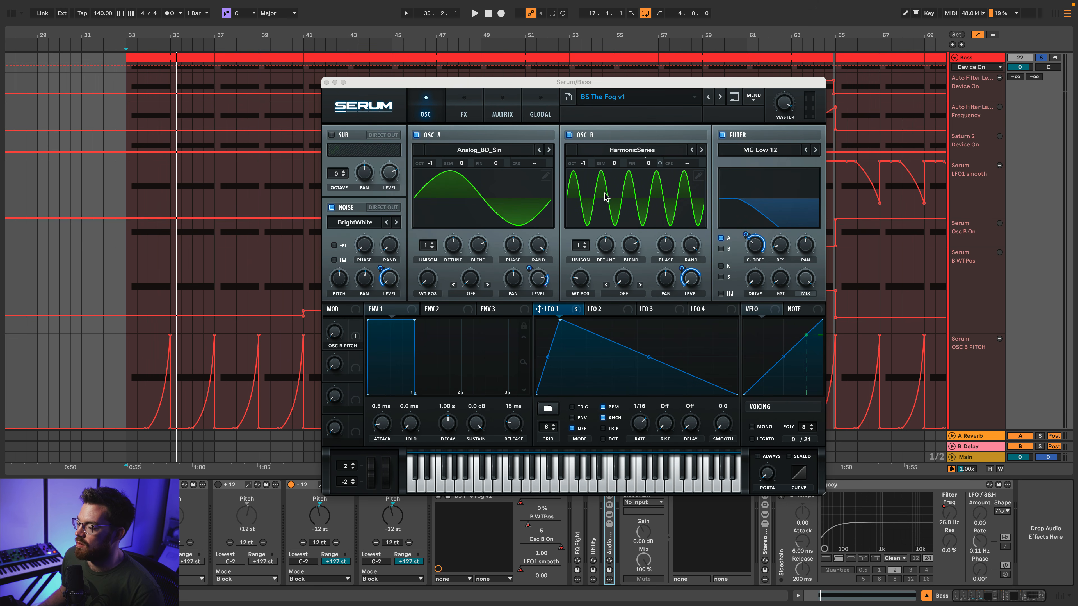
{"action": "left_click_drag", "start_coordinate": [472, 82], "coordinate": [630, 89]}
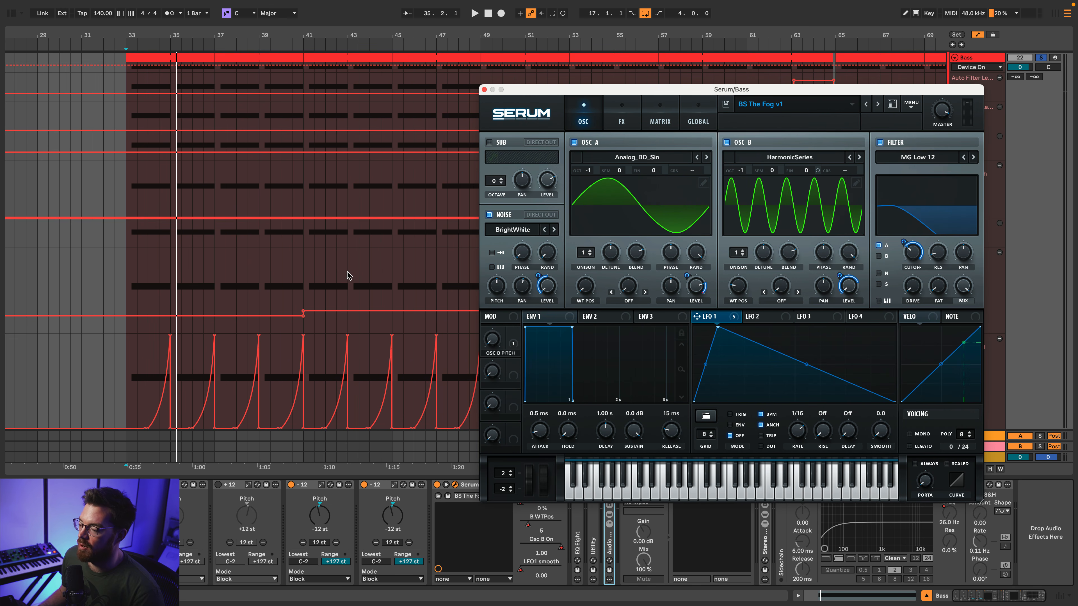
Step: Play the Bass track's B WTPos automation from bars 39, 41 and 49 to compare the wavetable positions
{"action": "left_click", "coordinate": [262, 275]}
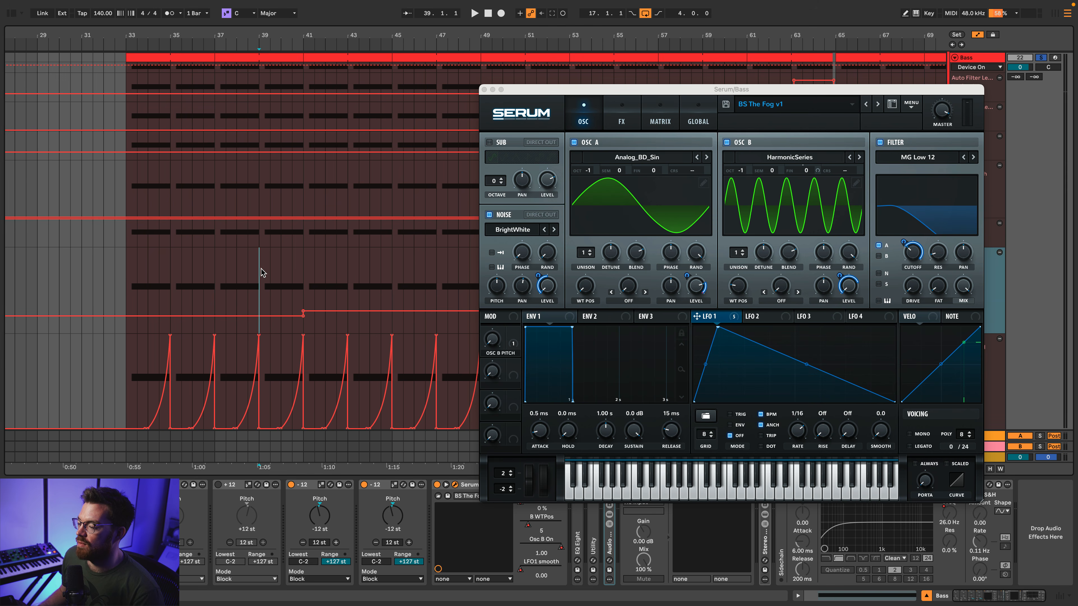
{"action": "key", "text": "space"}
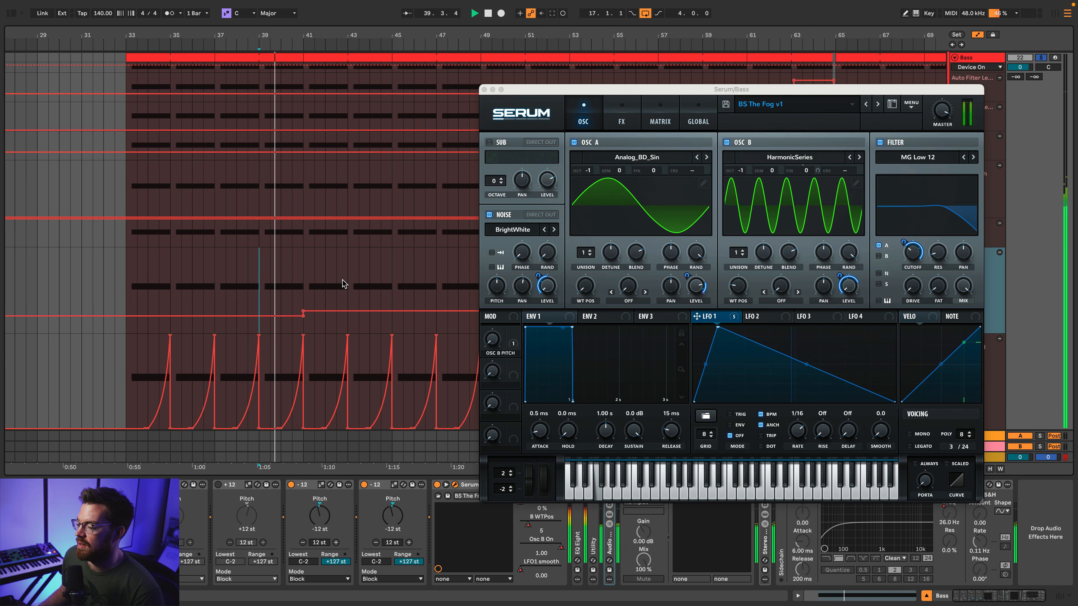
{"action": "key", "text": "space"}
{"action": "left_click", "coordinate": [303, 266]}
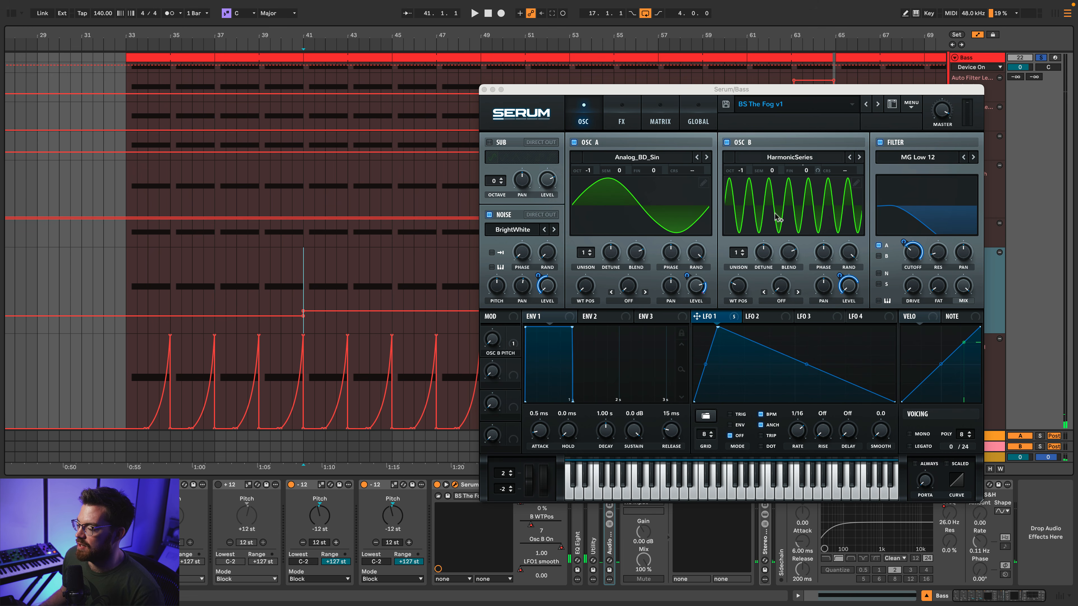
{"action": "key", "text": "space"}
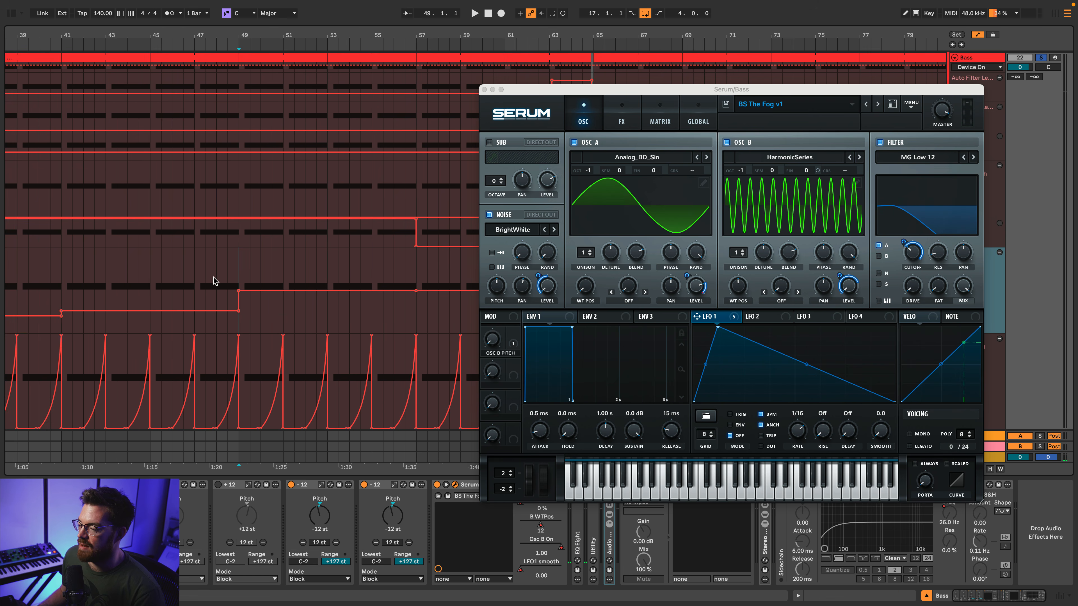
{"action": "scroll", "coordinate": [214, 280], "scroll_direction": "right", "scroll_amount": 1}
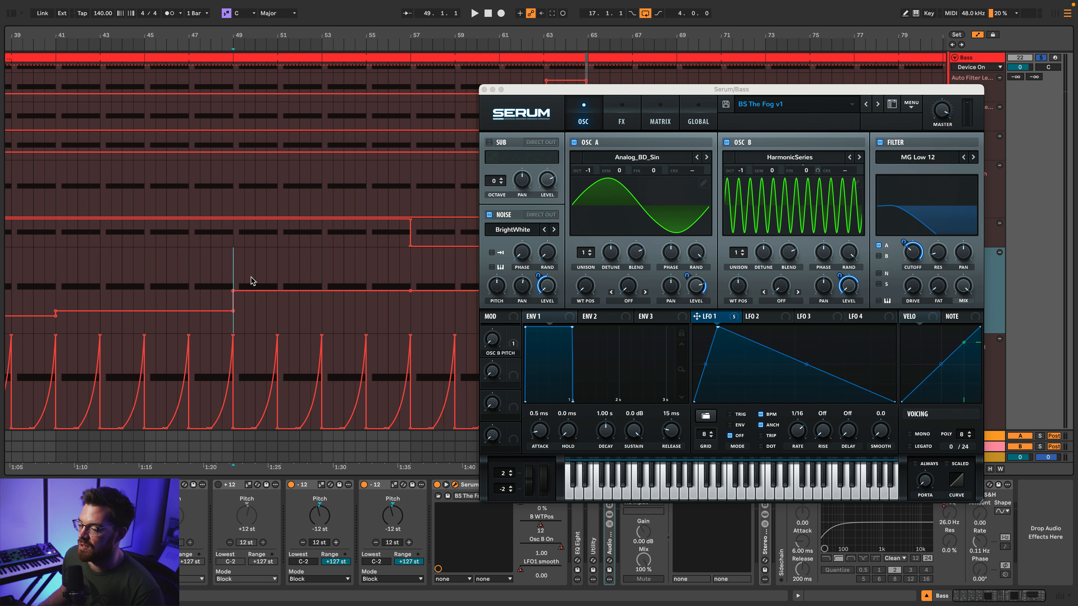
{"action": "key", "text": "space"}
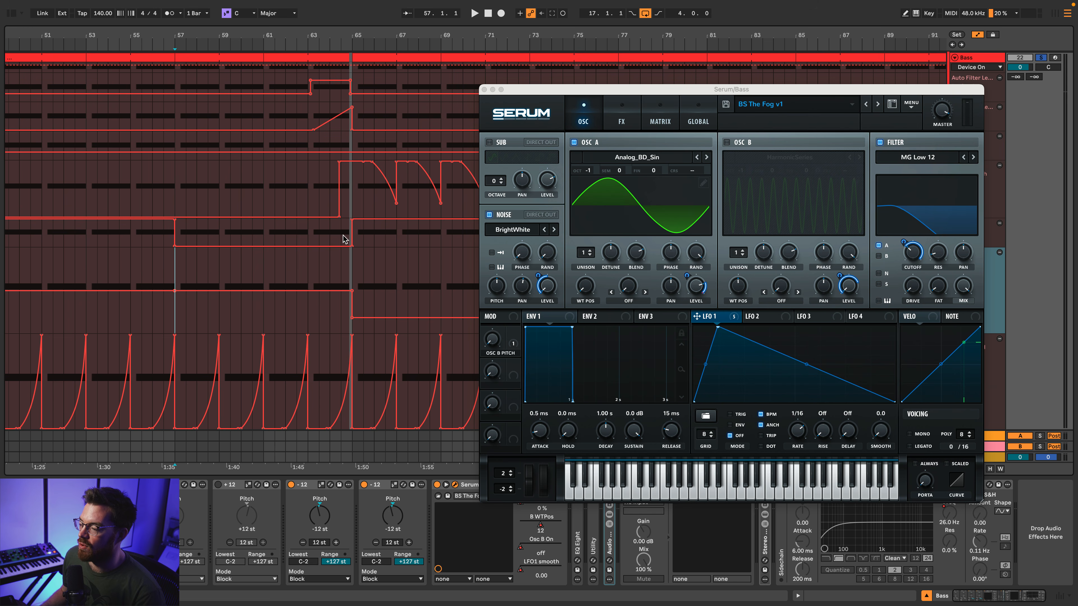
Step: Play the Bass track from bar 57 to hear the Osc B On automation
{"action": "key", "text": "space"}
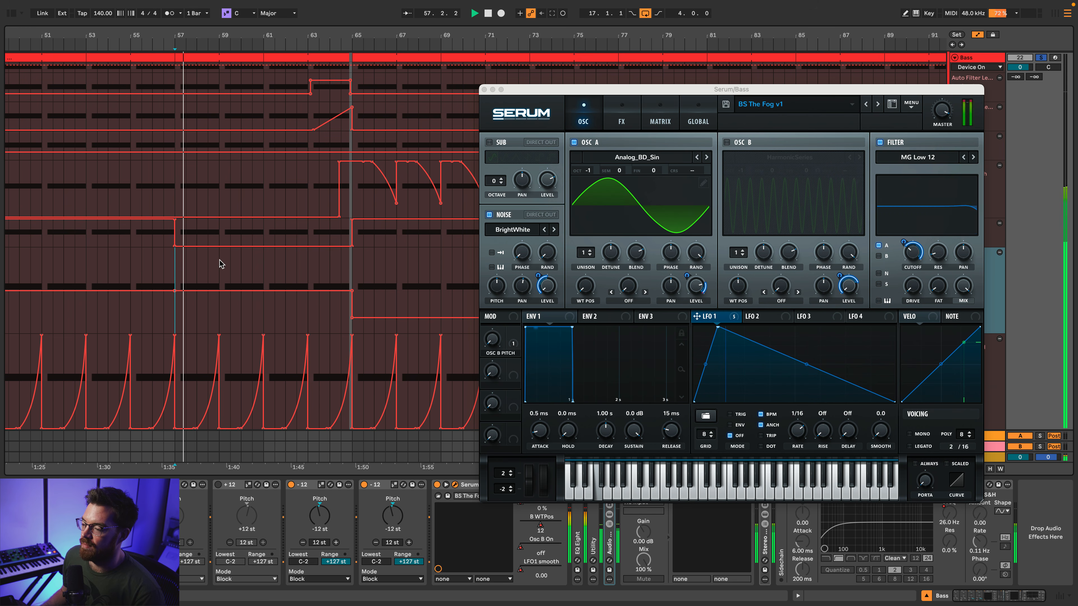
{"action": "key", "text": "space"}
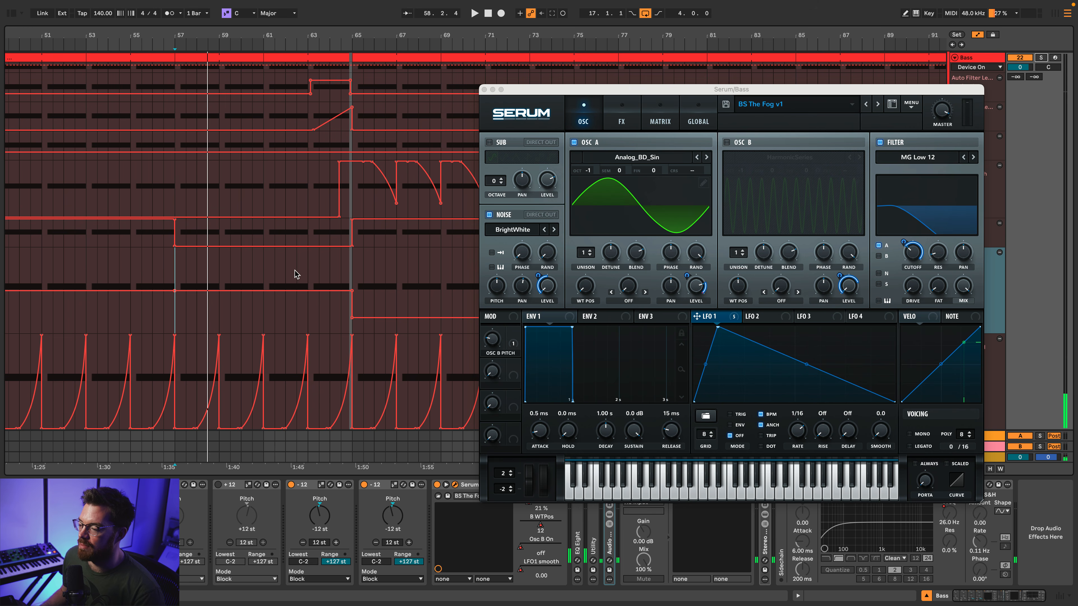
{"action": "key", "text": "space"}
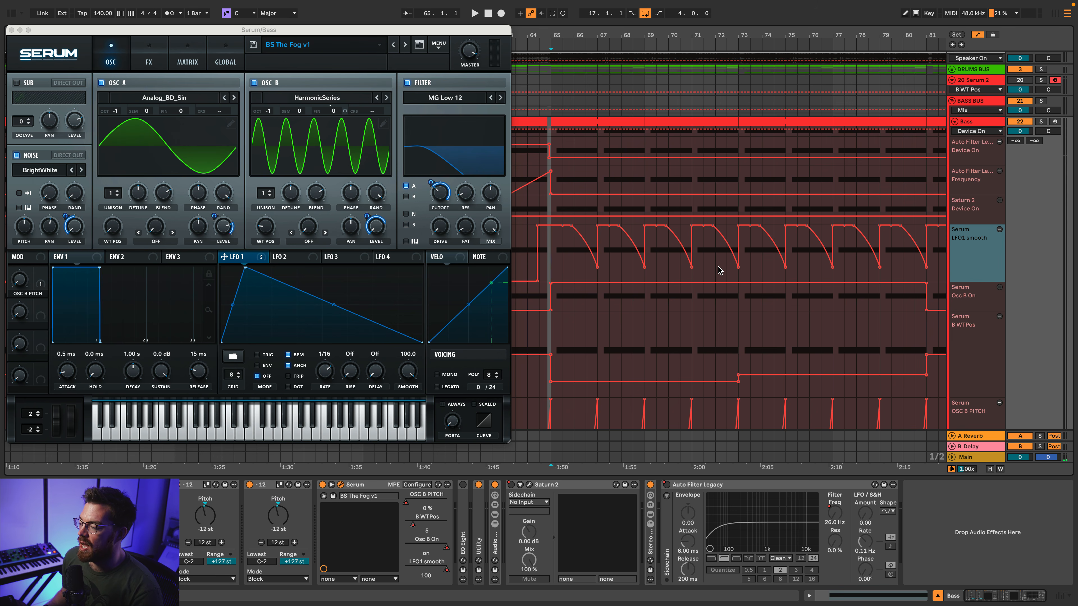
Step: Examine the LFO1 smooth automation from bar 65, toggle the Bass track's solo, and play the section
{"action": "left_click", "coordinate": [972, 260]}
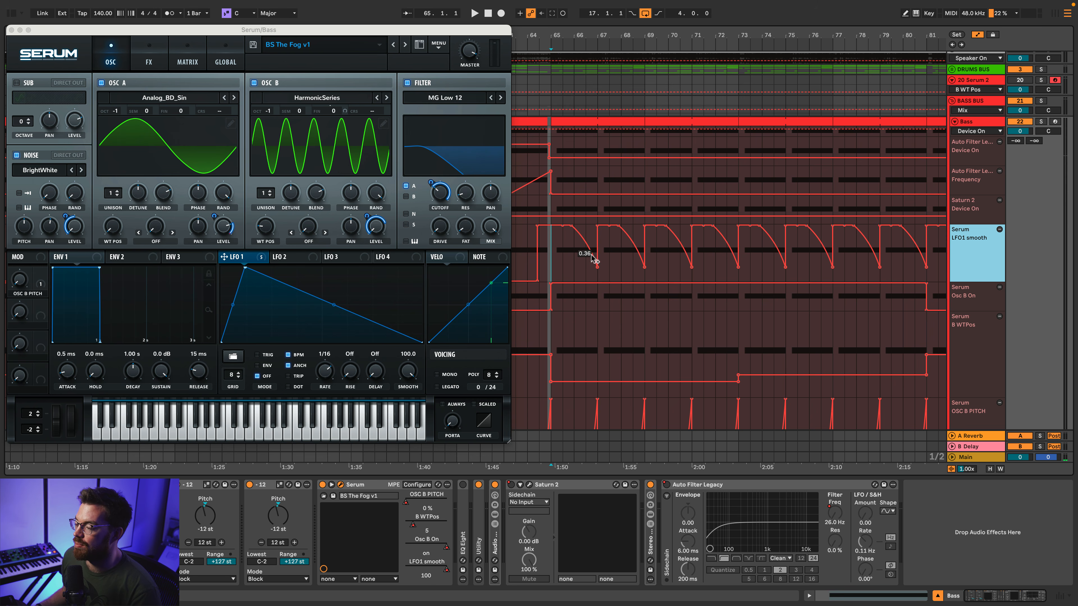
{"action": "key", "text": "space"}
{"action": "left_click", "coordinate": [1040, 122]}
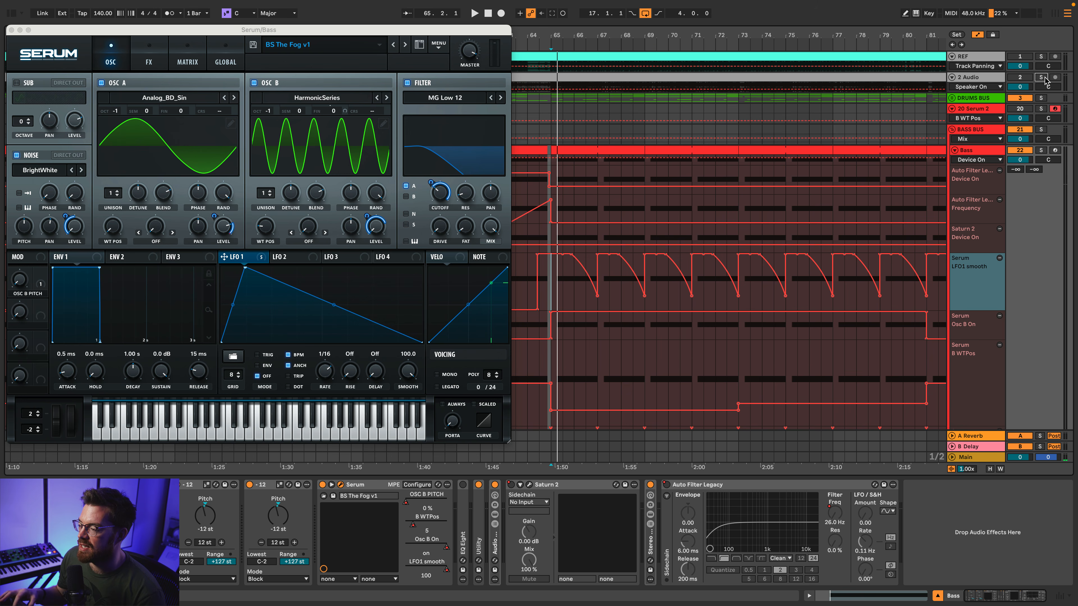
{"action": "key", "text": "space"}
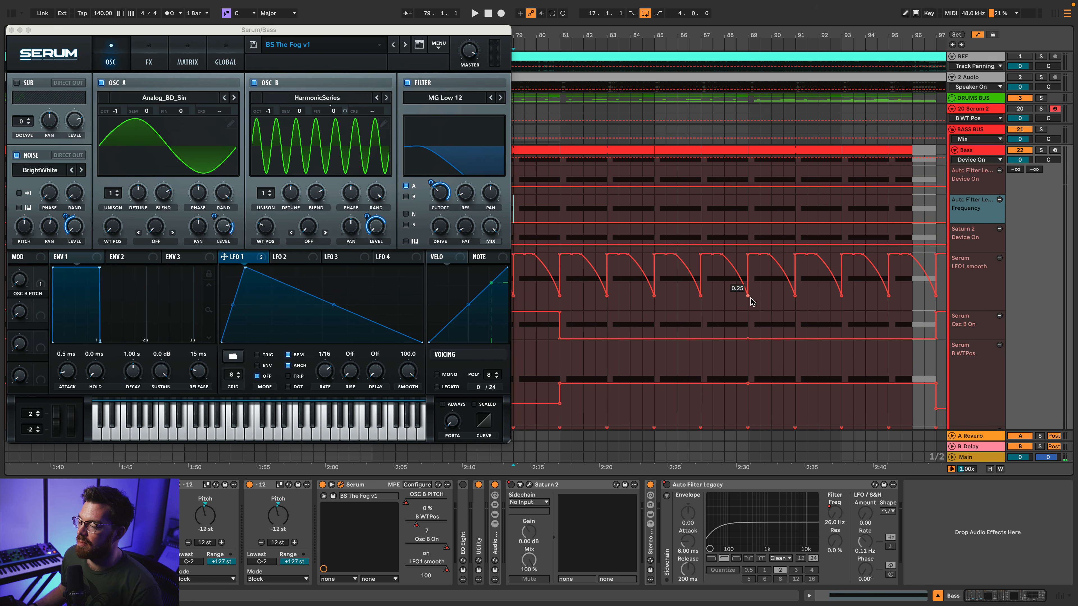
Step: Play the section from bar 81 to hear the bass together with The Prince synth track
{"action": "left_click", "coordinate": [570, 209]}
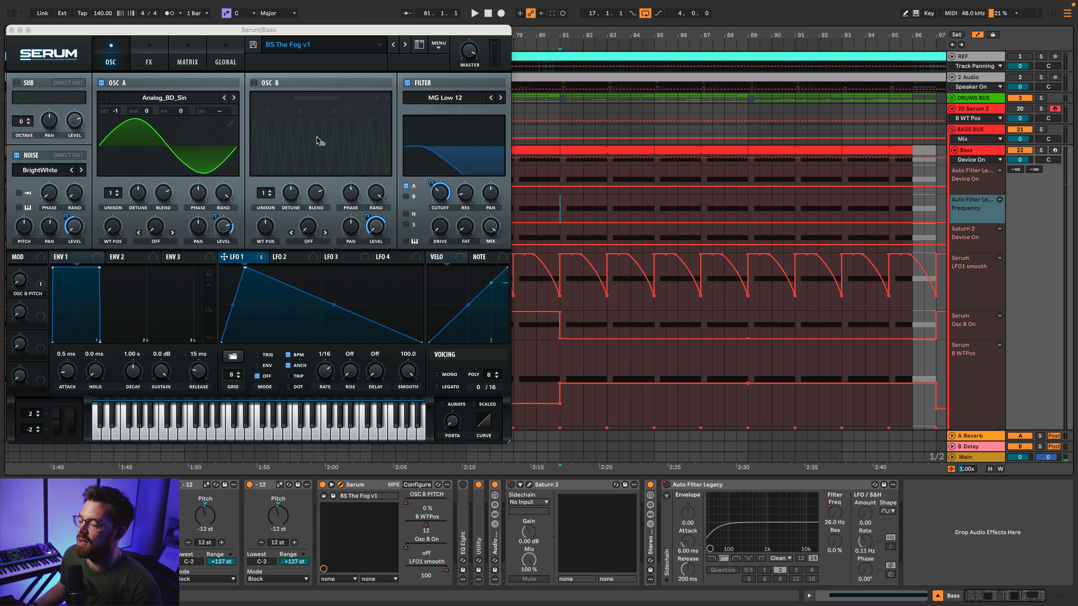
{"action": "scroll", "coordinate": [701, 307], "scroll_direction": "down", "scroll_amount": 10}
{"action": "scroll", "coordinate": [704, 310], "scroll_direction": "down", "scroll_amount": 10}
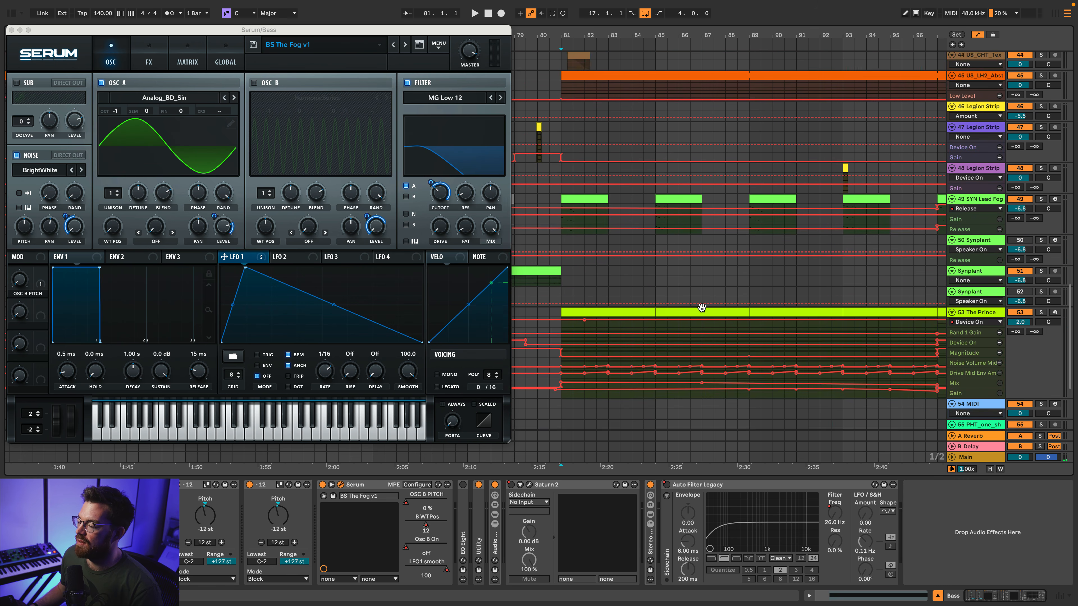
{"action": "left_click", "coordinate": [826, 281]}
{"action": "left_click", "coordinate": [1041, 269]}
{"action": "key", "text": "space"}
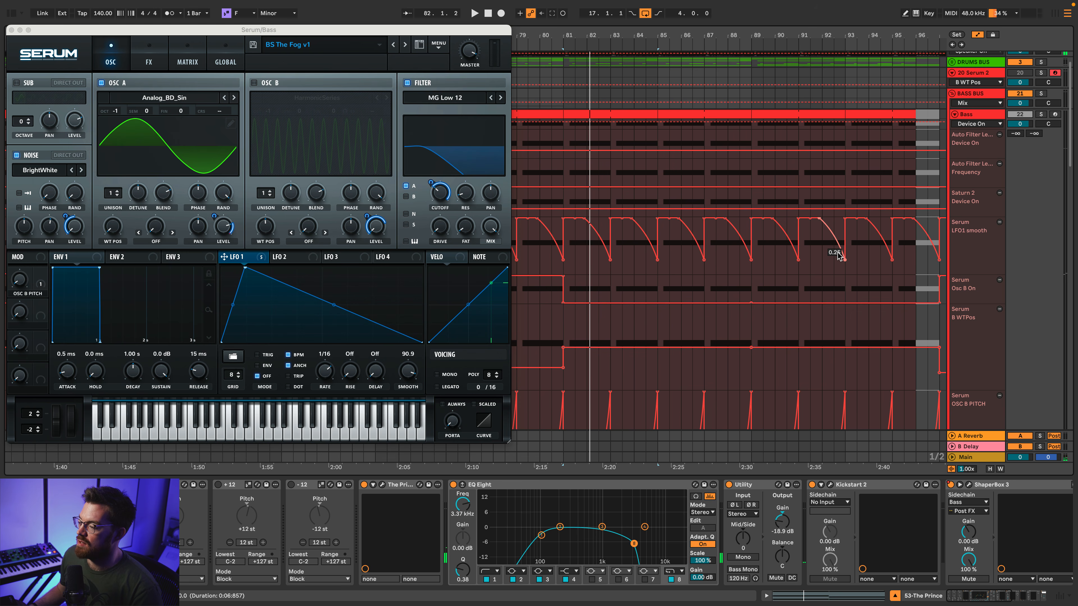
{"action": "key", "text": "space"}
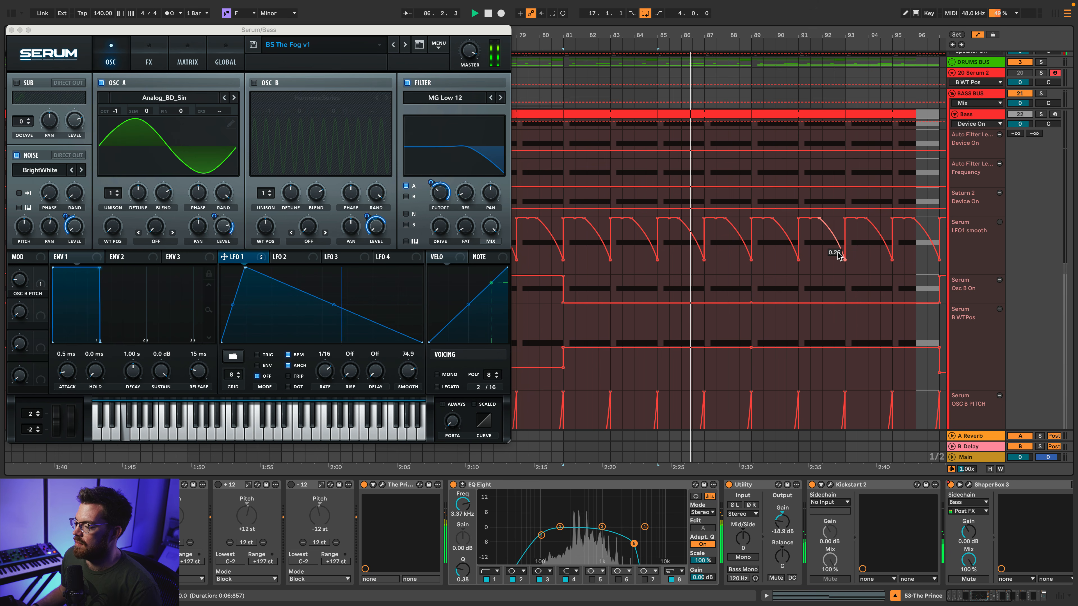
{"action": "key", "text": "space"}
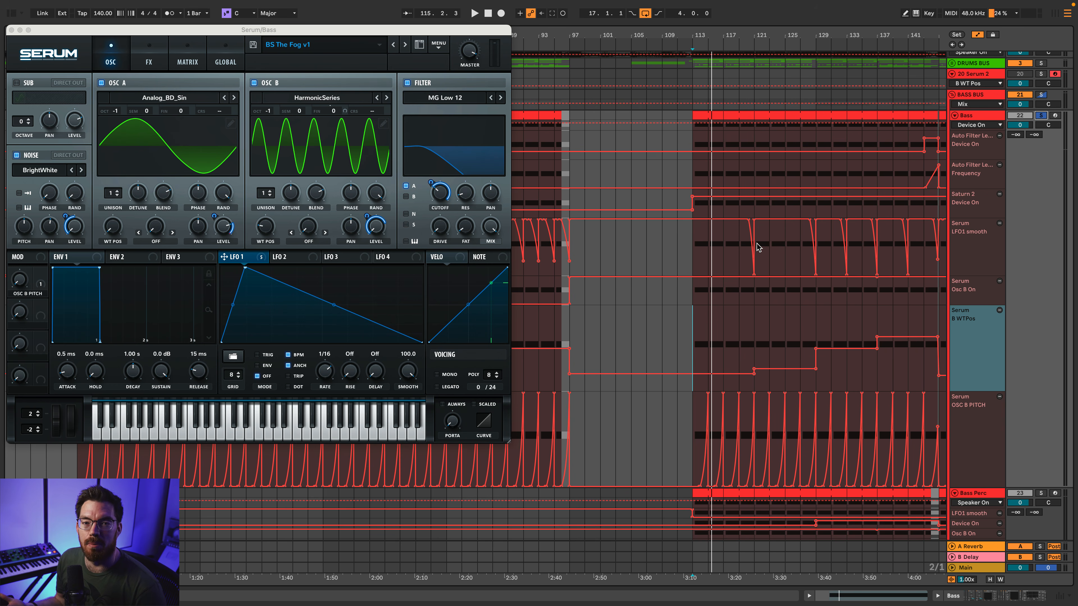
Step: Examine the Bass track's LFO1 smooth automation from bar 113 and play that section
{"action": "scroll", "coordinate": [759, 247], "scroll_direction": "left", "scroll_amount": 2}
{"action": "left_click", "coordinate": [712, 244]}
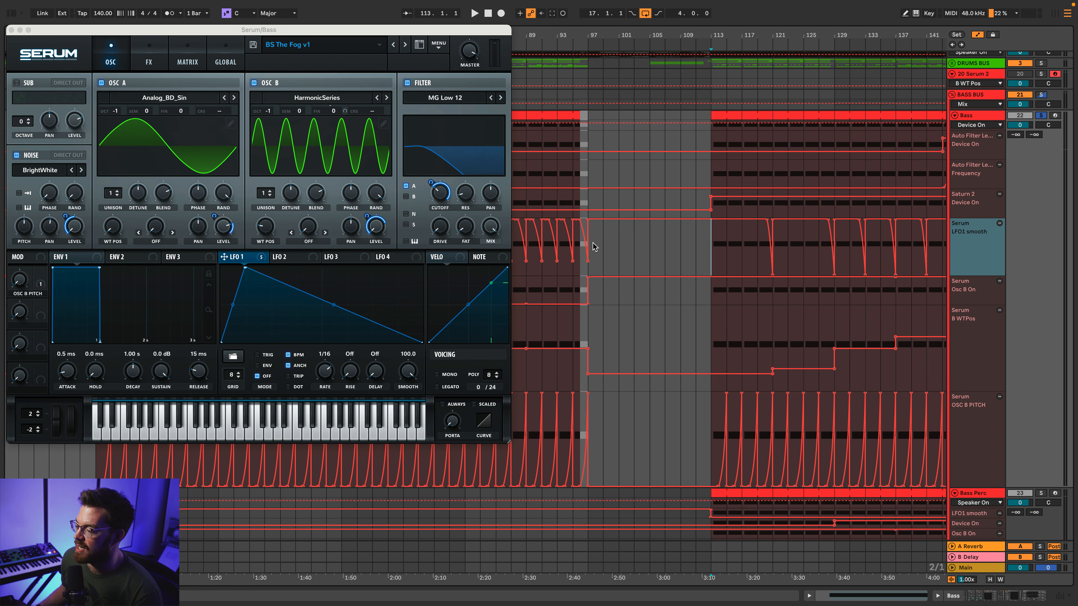
{"action": "scroll", "coordinate": [717, 251], "scroll_direction": "right", "scroll_amount": 3}
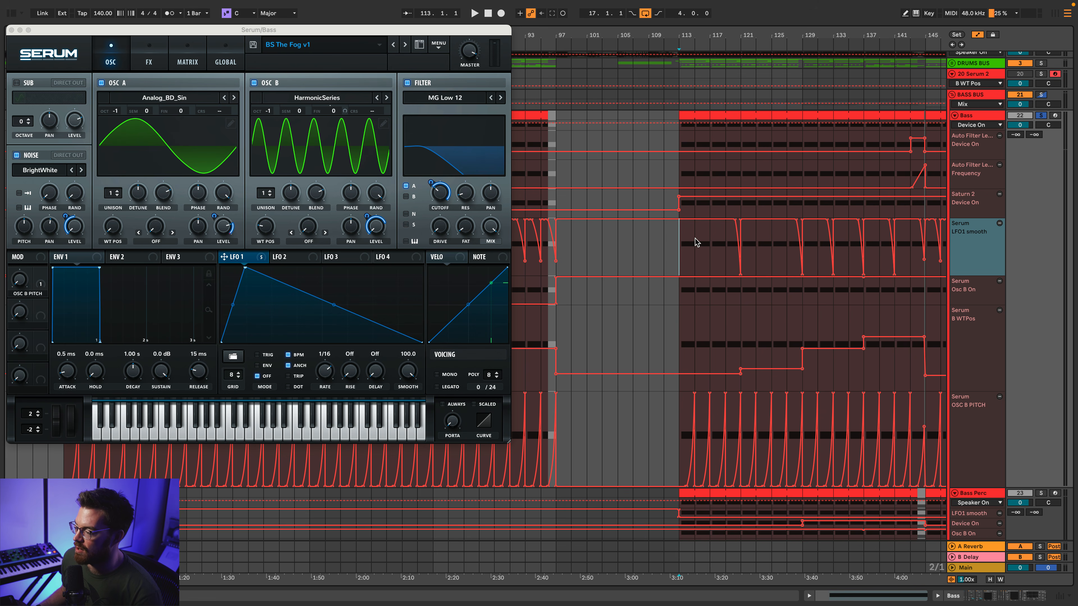
{"action": "scroll", "coordinate": [696, 242], "scroll_direction": "right", "scroll_amount": 1}
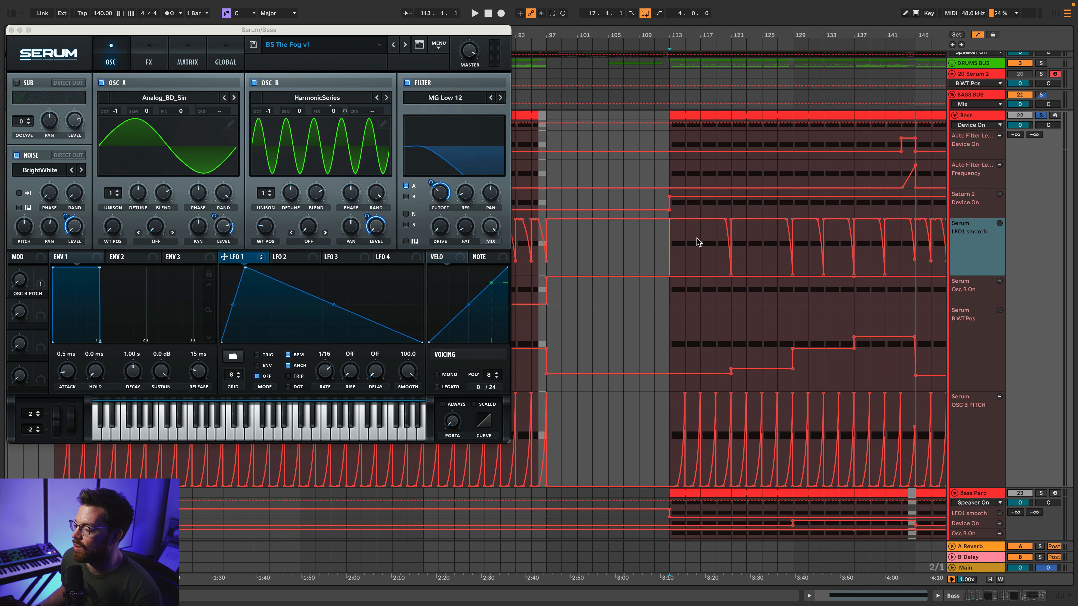
{"action": "scroll", "coordinate": [705, 255], "scroll_direction": "up", "scroll_amount": 1}
{"action": "key", "text": "space"}
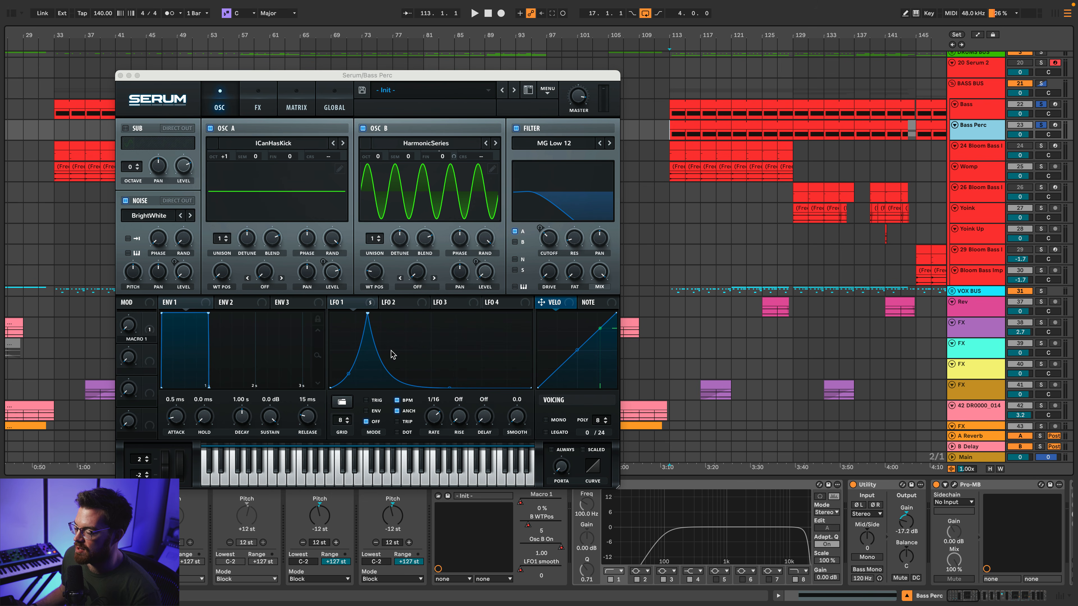
Step: Play the Bass Perc track from bar 113 and from bar 123 to hear its B WTPos automation
{"action": "key", "text": "space"}
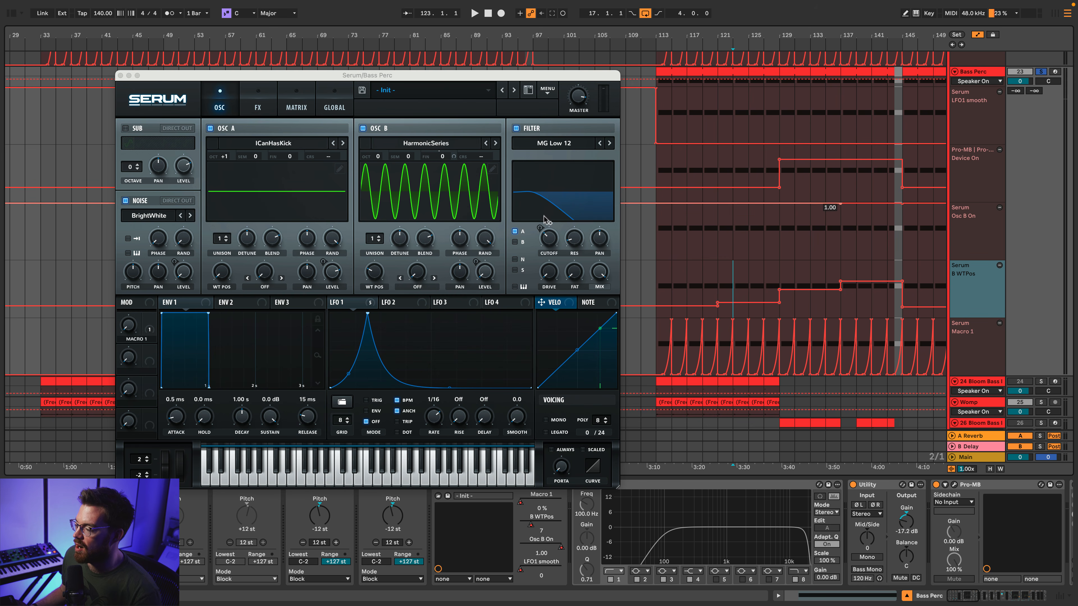
{"action": "key", "text": "space"}
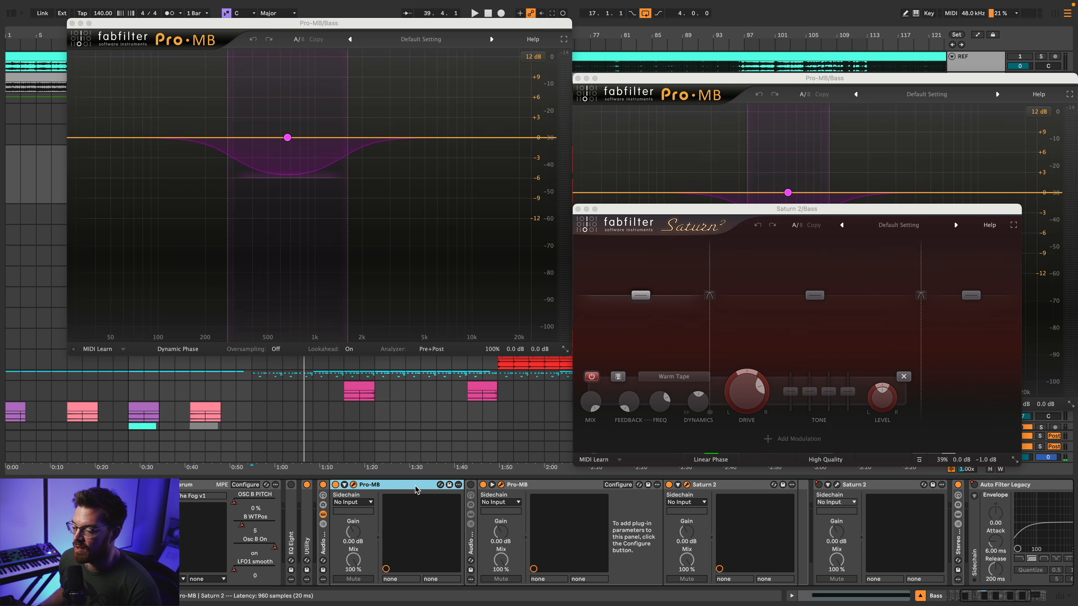
Step: Select the second Pro-MB device in the Bass track's effect chain
{"action": "left_click", "coordinate": [545, 488]}
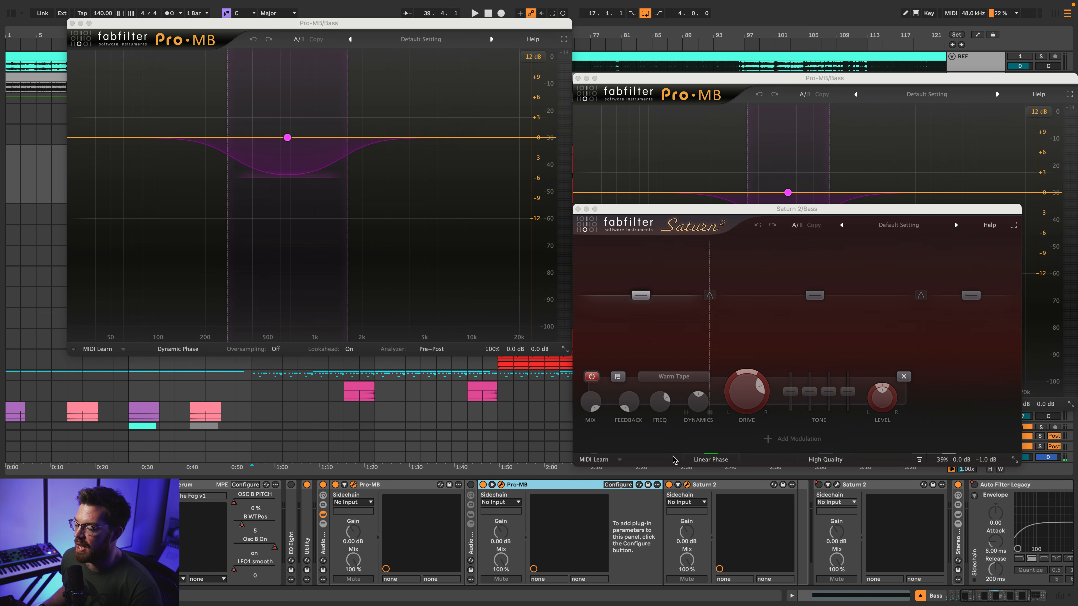
Step: Examine the middle Warm Tape band of the Bass track's first Saturn 2 beside both Pro-MB windows and play from bar 33
{"action": "left_click", "coordinate": [707, 488]}
{"action": "left_click_drag", "start_coordinate": [716, 213], "coordinate": [497, 220]}
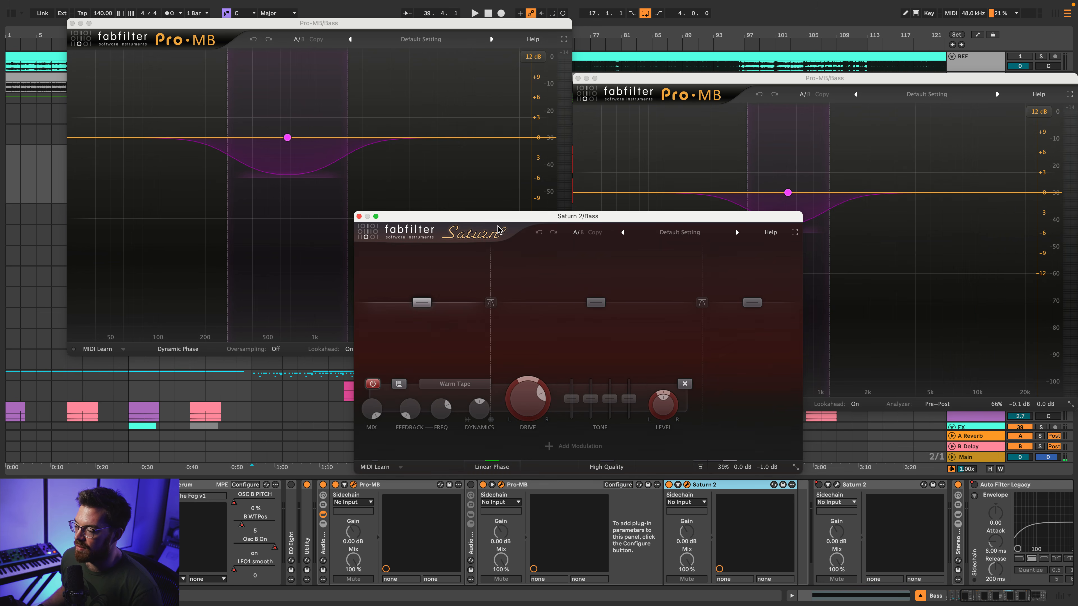
{"action": "left_click", "coordinate": [549, 287]}
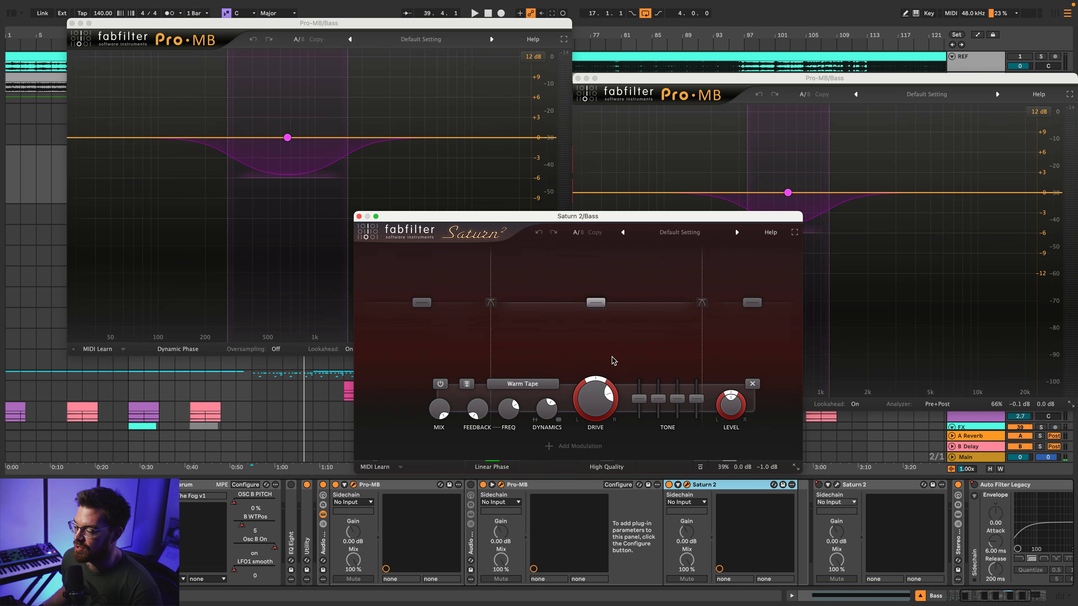
{"action": "key", "text": "space"}
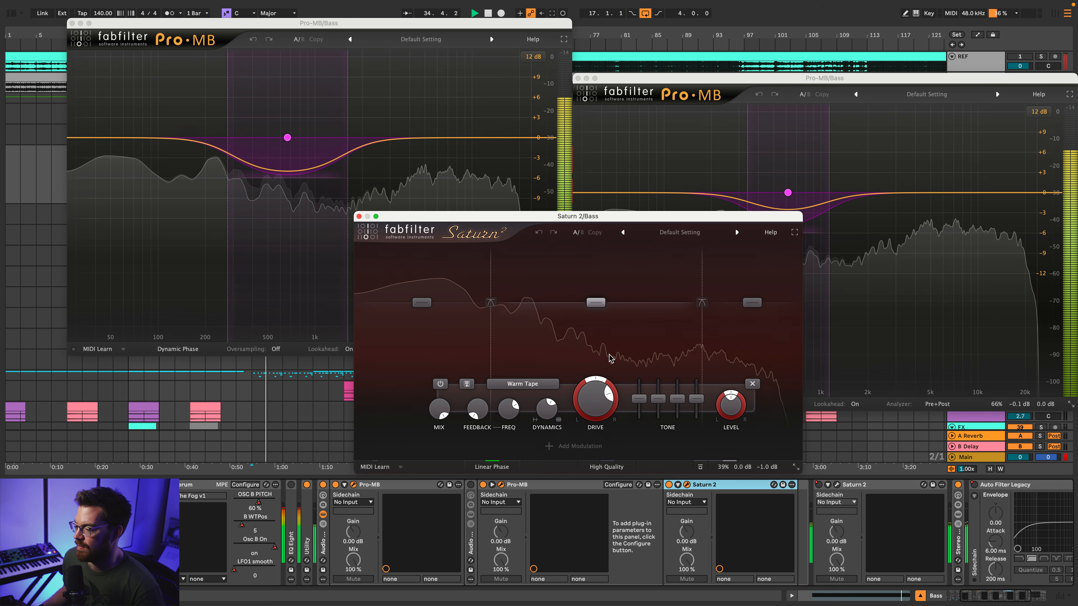
{"action": "key", "text": "space"}
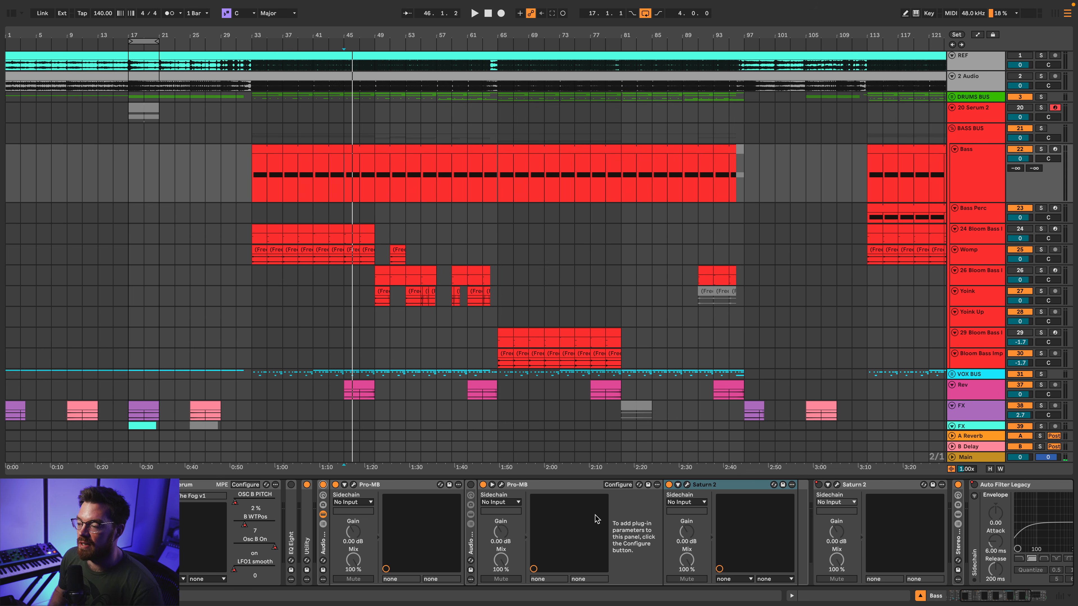
Step: Review the Bass track's automation lanes around bar 49, including B WTPos and LFO1 smooth, and return to the clip view
{"action": "left_click", "coordinate": [374, 182]}
{"action": "key", "text": "a"}
{"action": "scroll", "coordinate": [388, 238], "scroll_direction": "down", "scroll_amount": 5}
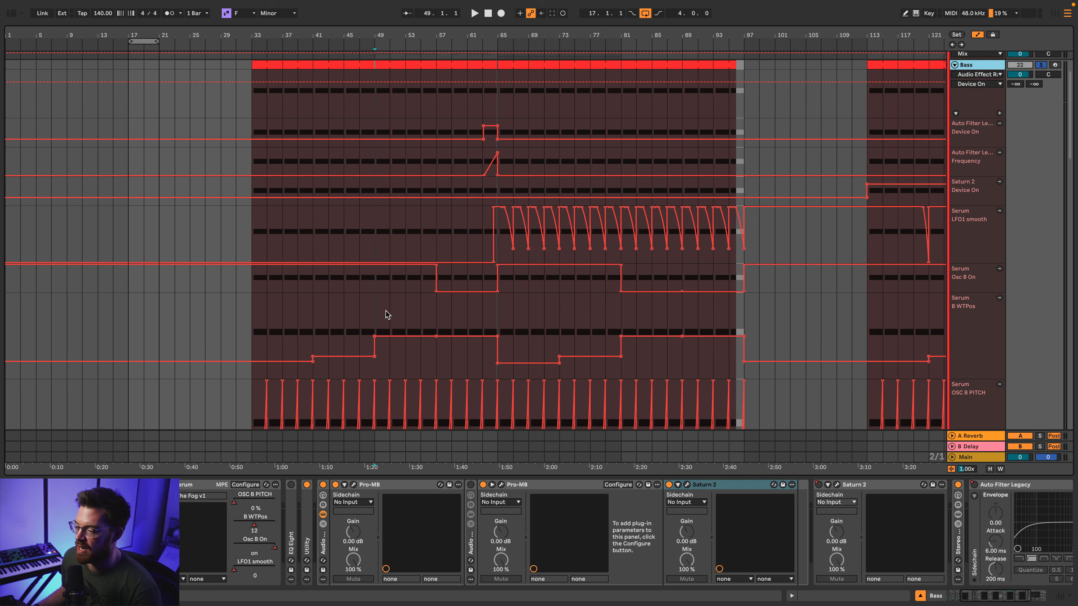
{"action": "left_click", "coordinate": [387, 322]}
{"action": "key", "text": "a"}
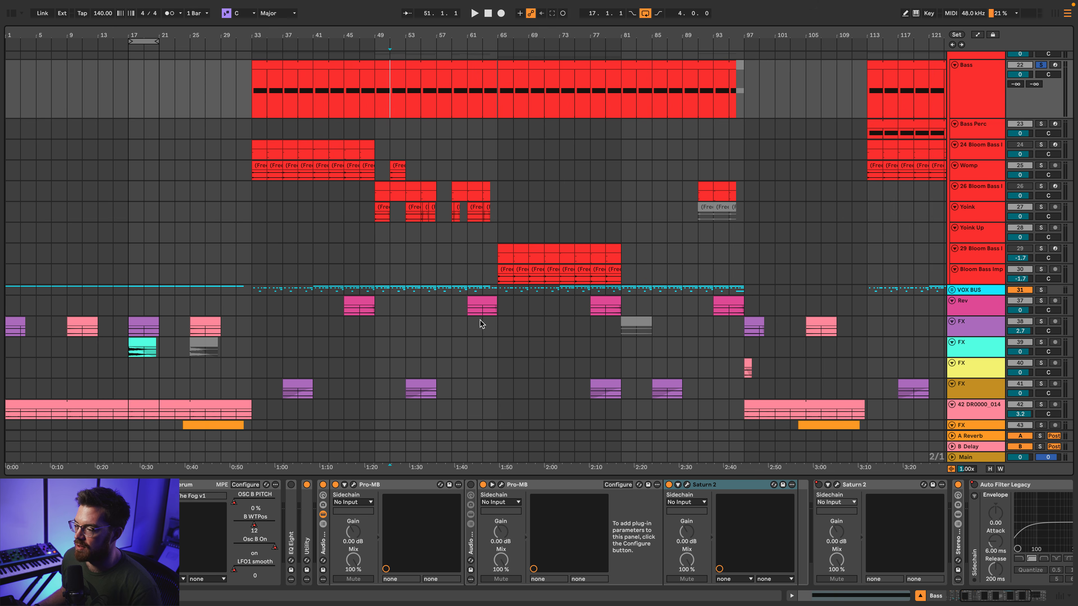
Step: Toggle the Bass track's first audio effect rack and play the Bass clip from bar 49 to compare the sound
{"action": "left_click", "coordinate": [384, 117]}
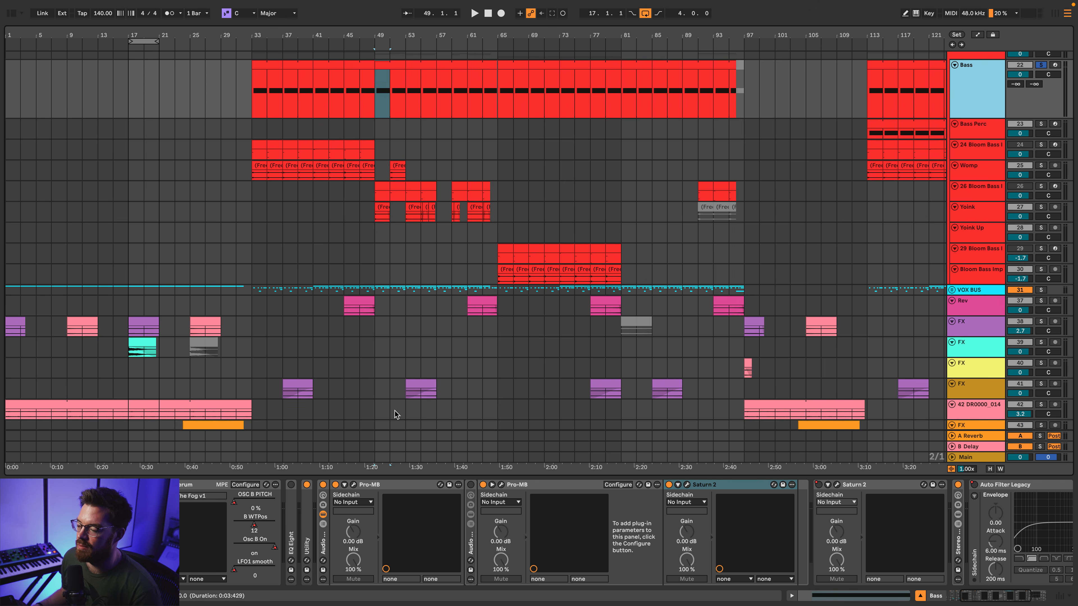
{"action": "left_click", "coordinate": [323, 484]}
{"action": "key", "text": "space"}
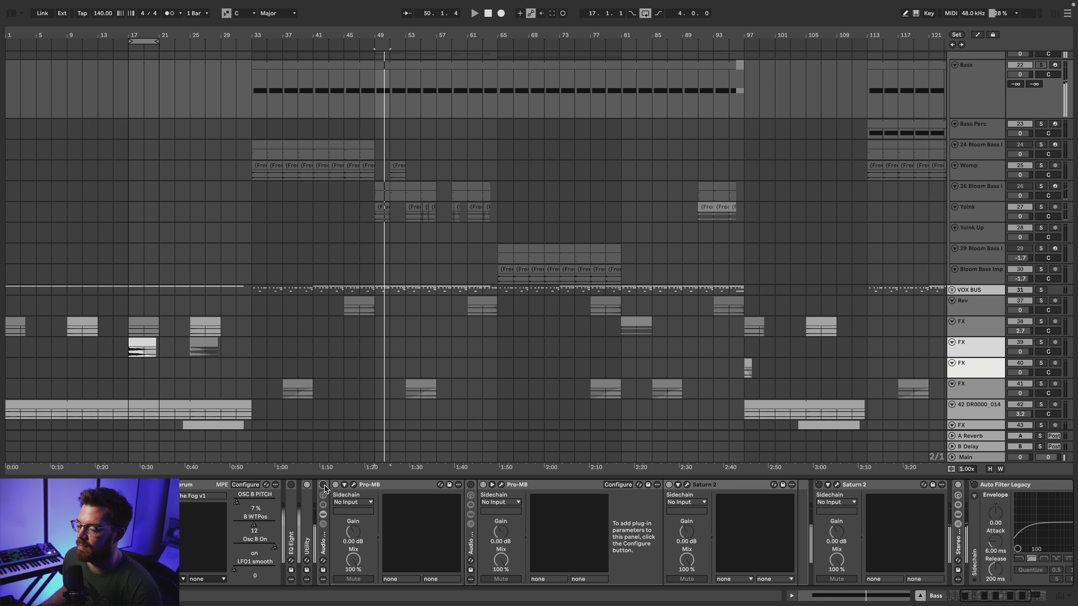
{"action": "key", "text": "space"}
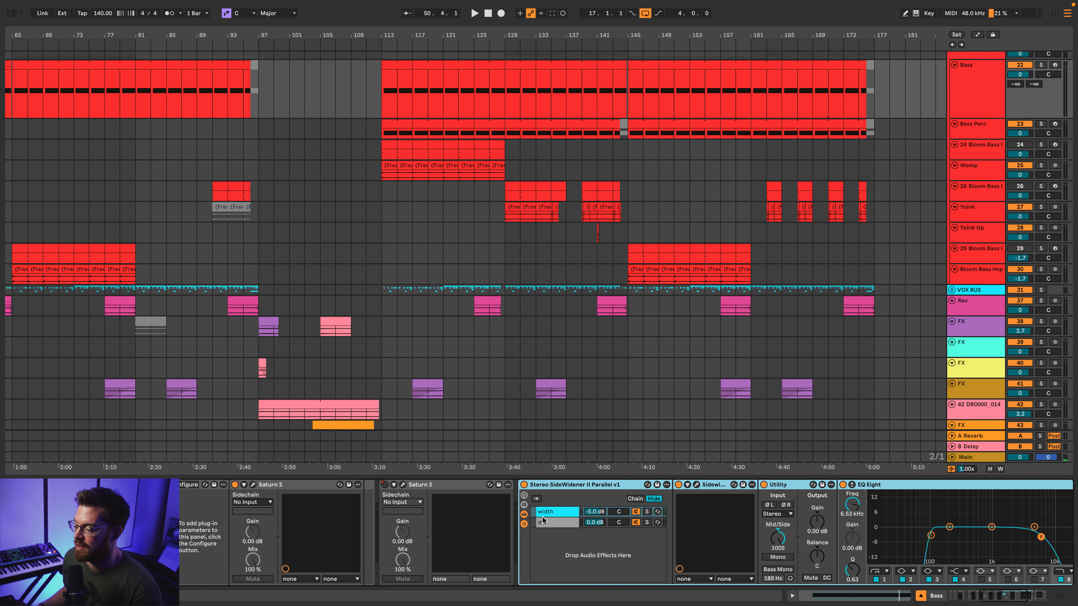
Step: Inspect the Sidewidener II settings in the Bass track's Stereo SideWidener II Parallel rack and close the plug-in window
{"action": "left_click", "coordinate": [543, 521]}
{"action": "left_click", "coordinate": [623, 485]}
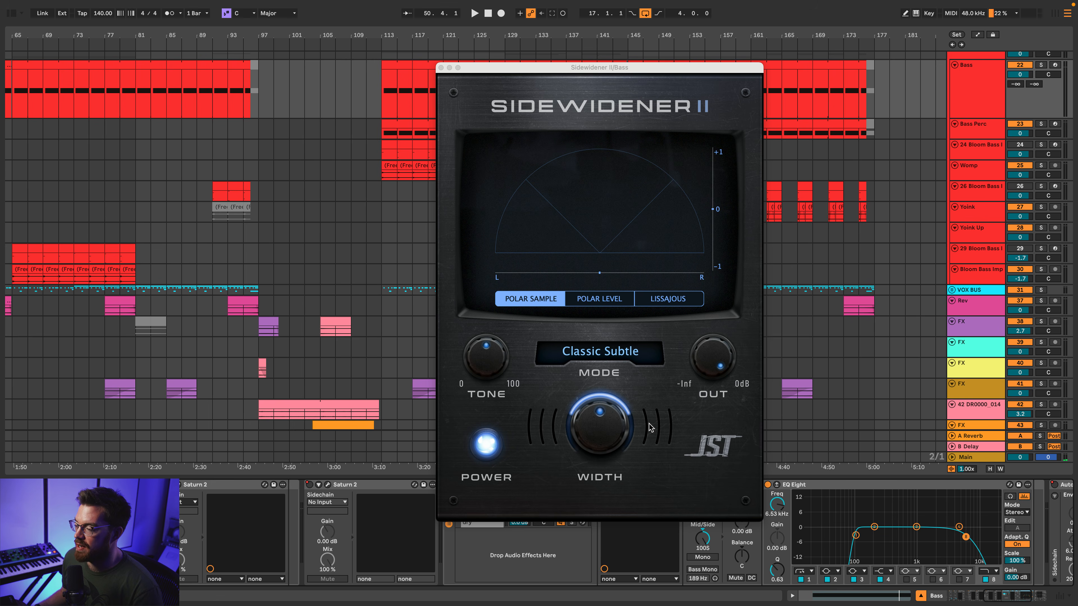
{"action": "left_click", "coordinate": [441, 68]}
{"action": "scroll", "coordinate": [455, 534], "scroll_direction": "right", "scroll_amount": 3}
Step: Compare the rack's dry and width chains, examining the Utility and EQ Eight devices in the width chain
{"action": "left_click", "coordinate": [355, 523]}
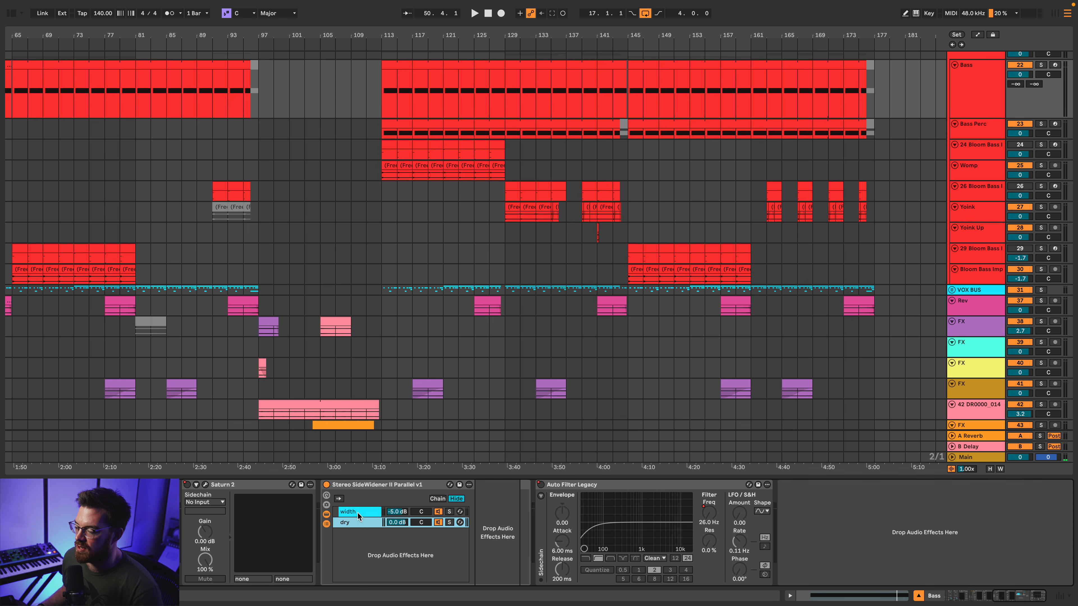
{"action": "left_click", "coordinate": [354, 513]}
{"action": "left_click", "coordinate": [578, 492]}
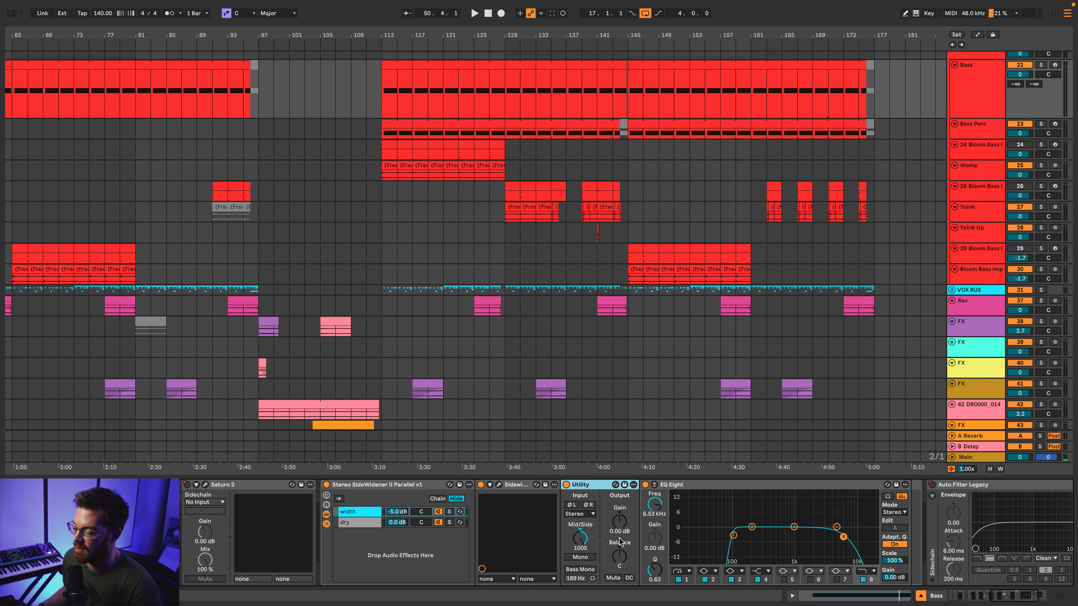
{"action": "left_click", "coordinate": [368, 523]}
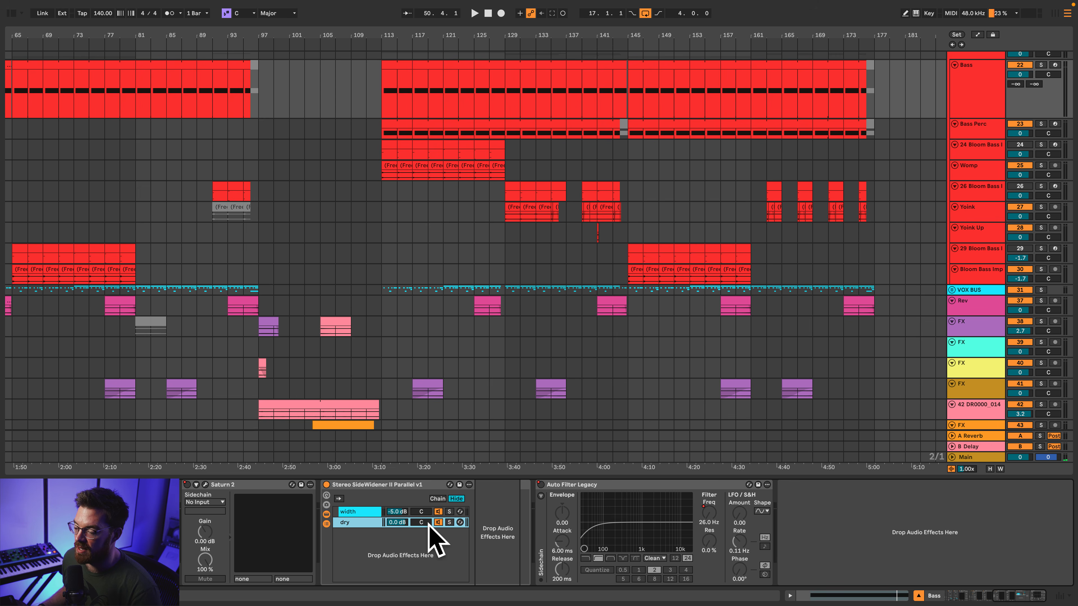
{"action": "left_click", "coordinate": [360, 512]}
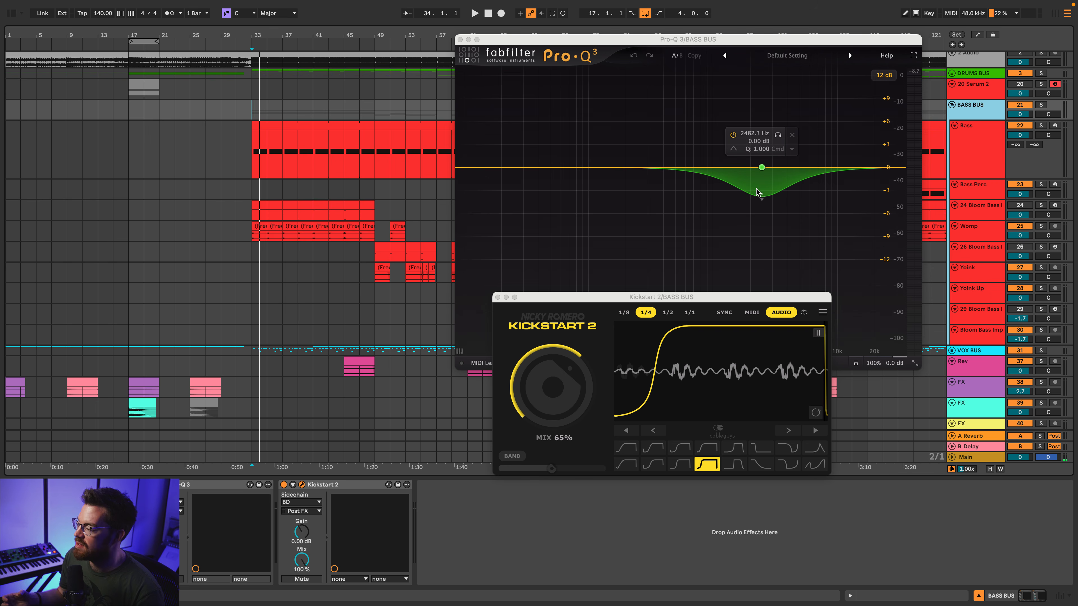
Step: Examine Kickstart 2 on the BASS BUS and play from bar 33 to hear the sidechain ducking
{"action": "left_click", "coordinate": [578, 394]}
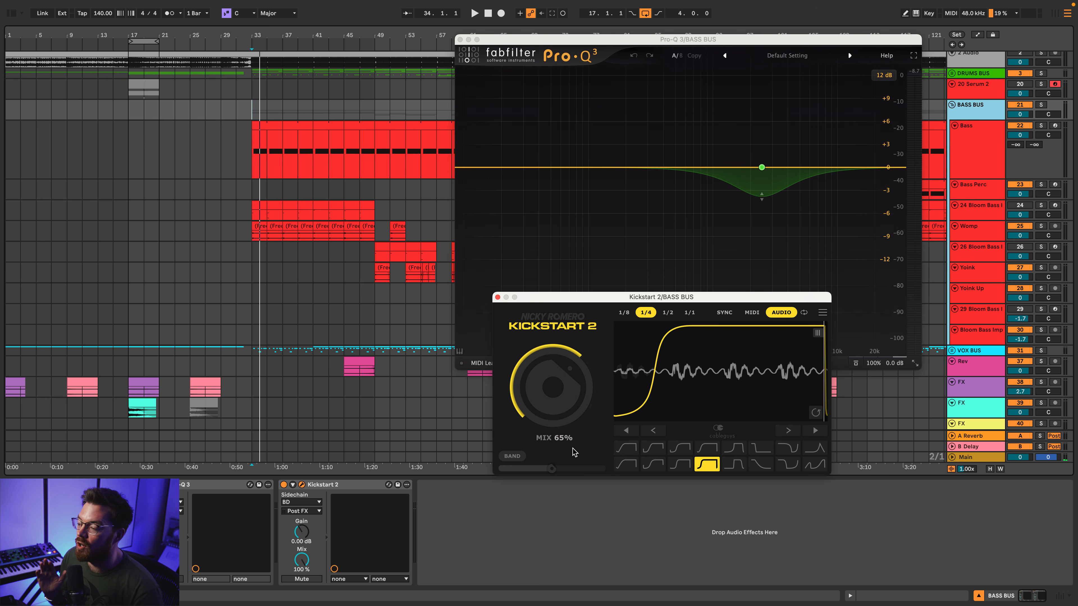
{"action": "key", "text": "space"}
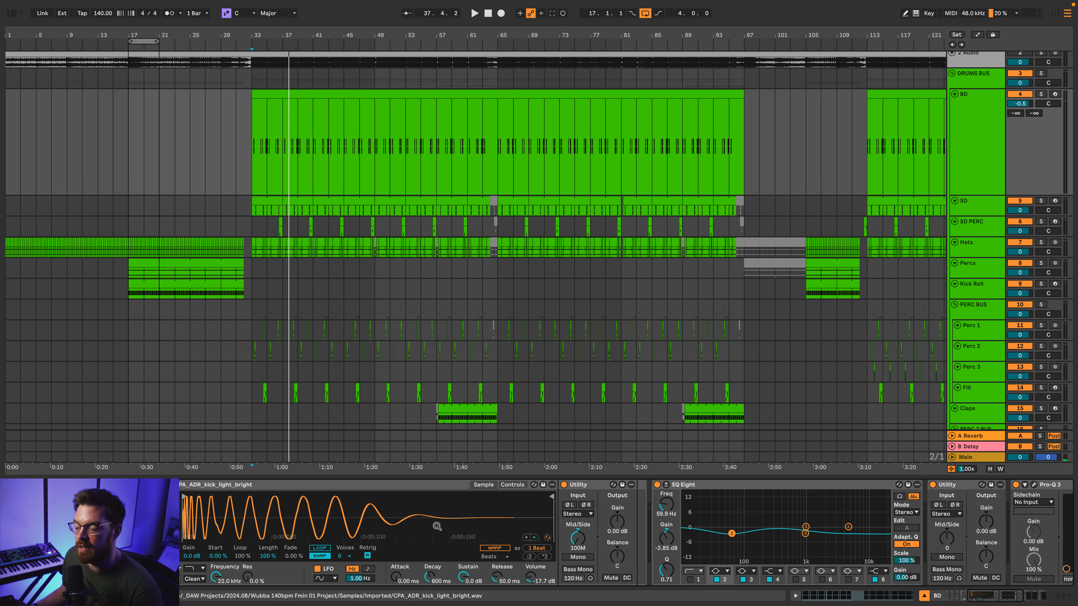
Step: Open the BD track's Pro-Q 3, solo the BD track and play it to hear the kick's EQ
{"action": "scroll", "coordinate": [437, 526], "scroll_direction": "right", "scroll_amount": 8}
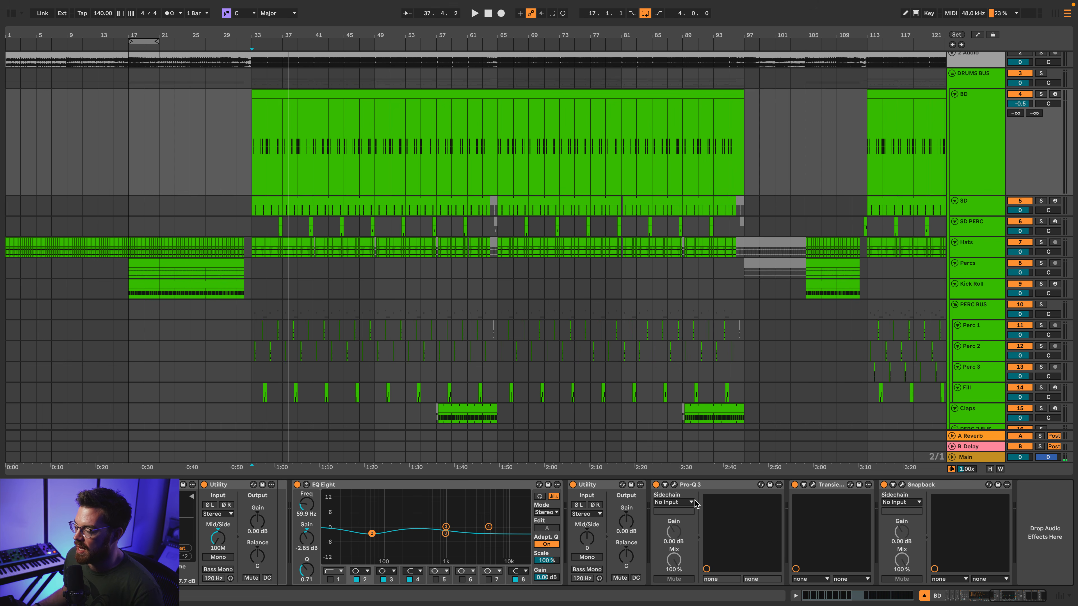
{"action": "left_click", "coordinate": [674, 485]}
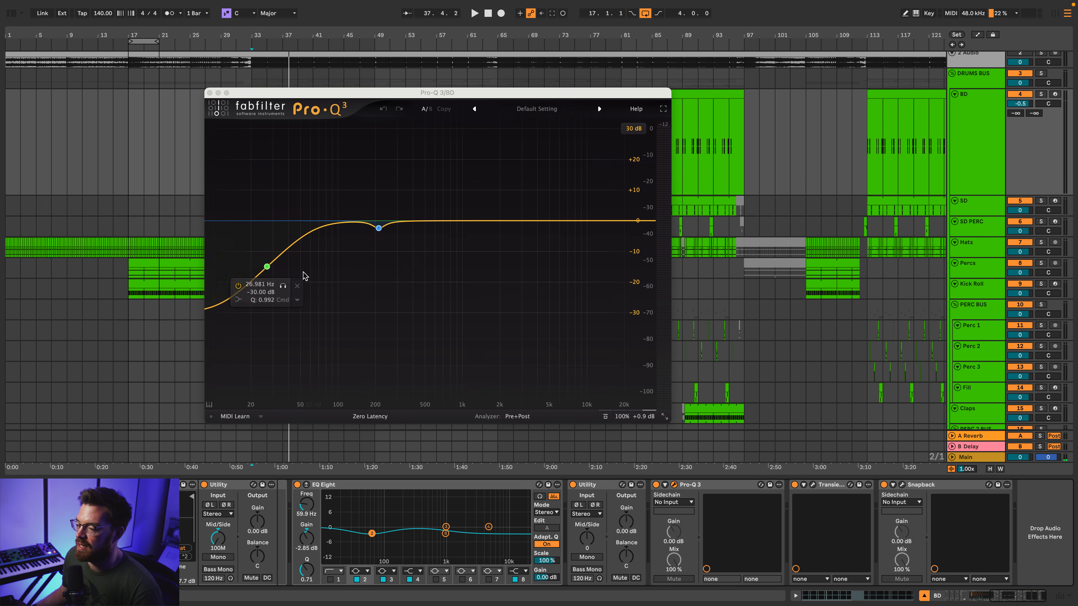
{"action": "left_click", "coordinate": [1040, 93]}
{"action": "key", "text": "space"}
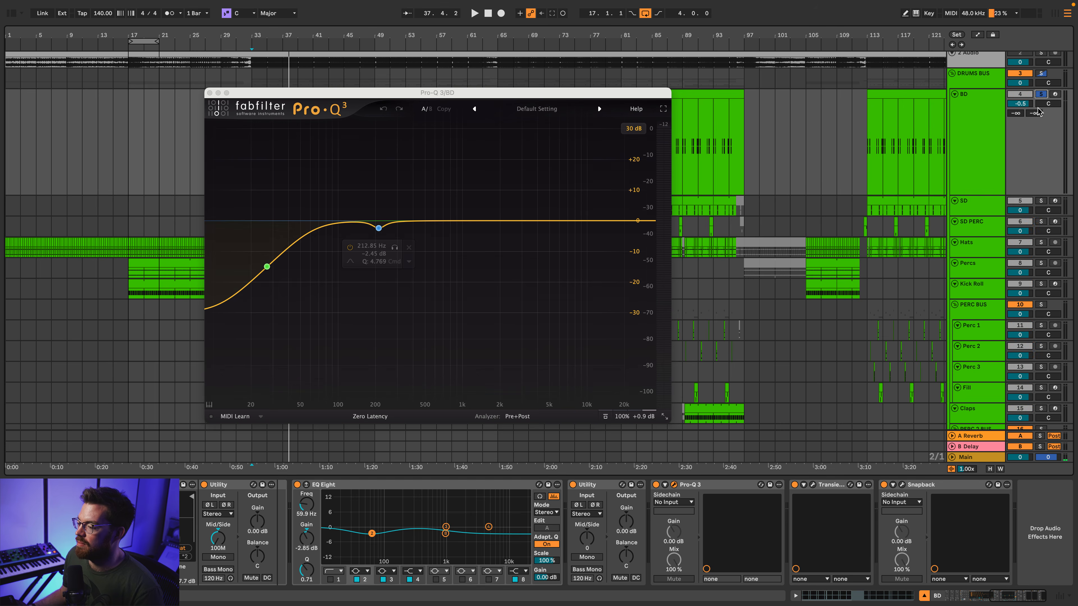
{"action": "key", "text": "space"}
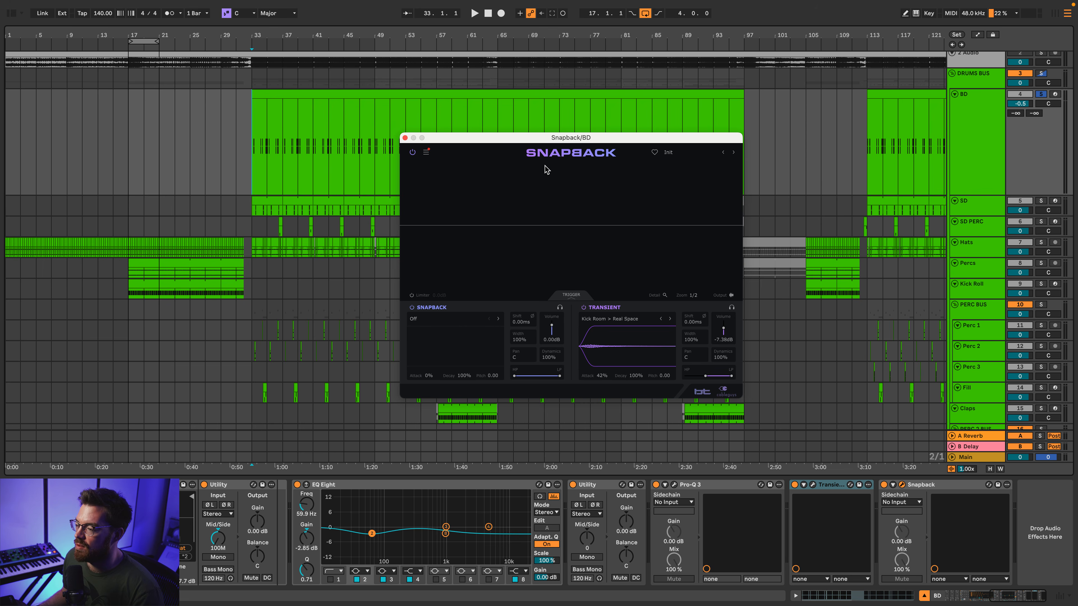
Step: Bypass and re-enable Snapback on the BD track while playing from bar 33 to compare the kick's transient
{"action": "left_click", "coordinate": [412, 153]}
{"action": "key", "text": "space"}
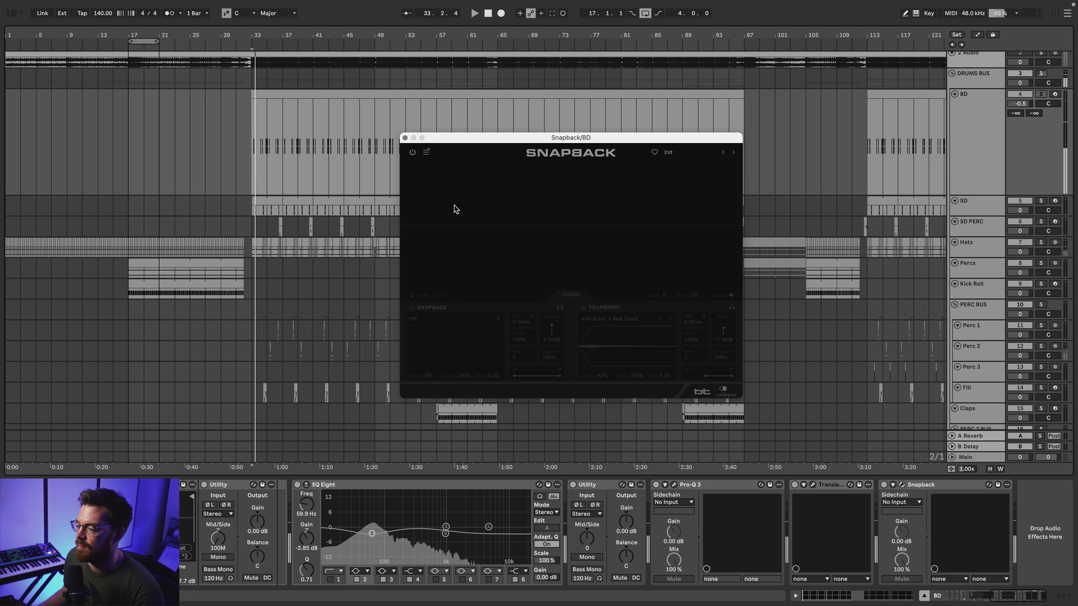
{"action": "left_click", "coordinate": [412, 152]}
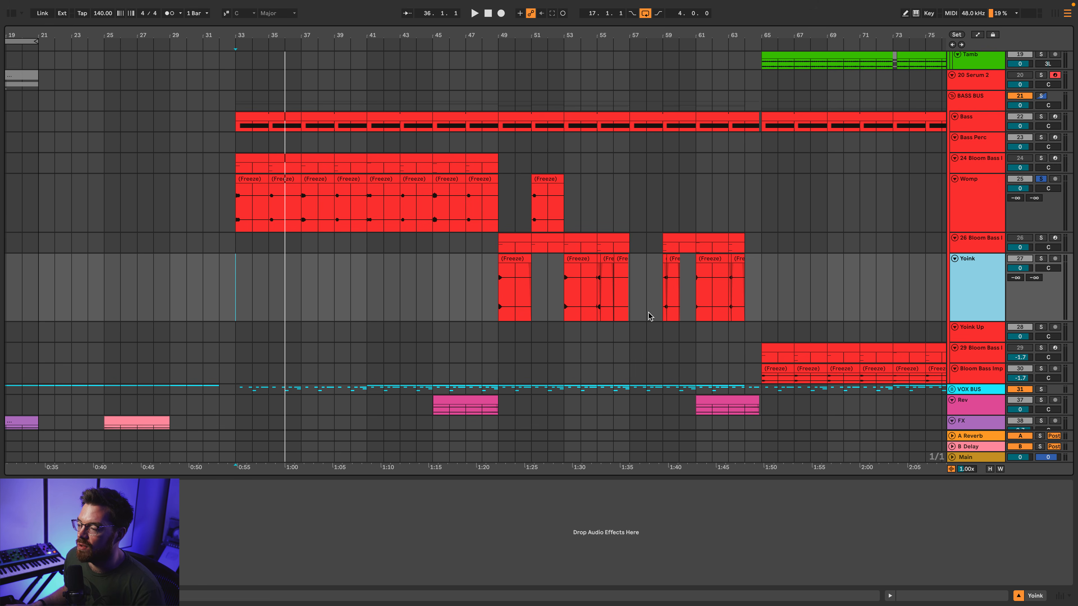
Step: Review the Bloom Bass Impulse instrument on track 24, close its window and select the Womp track at bar 33
{"action": "left_click", "coordinate": [274, 181]}
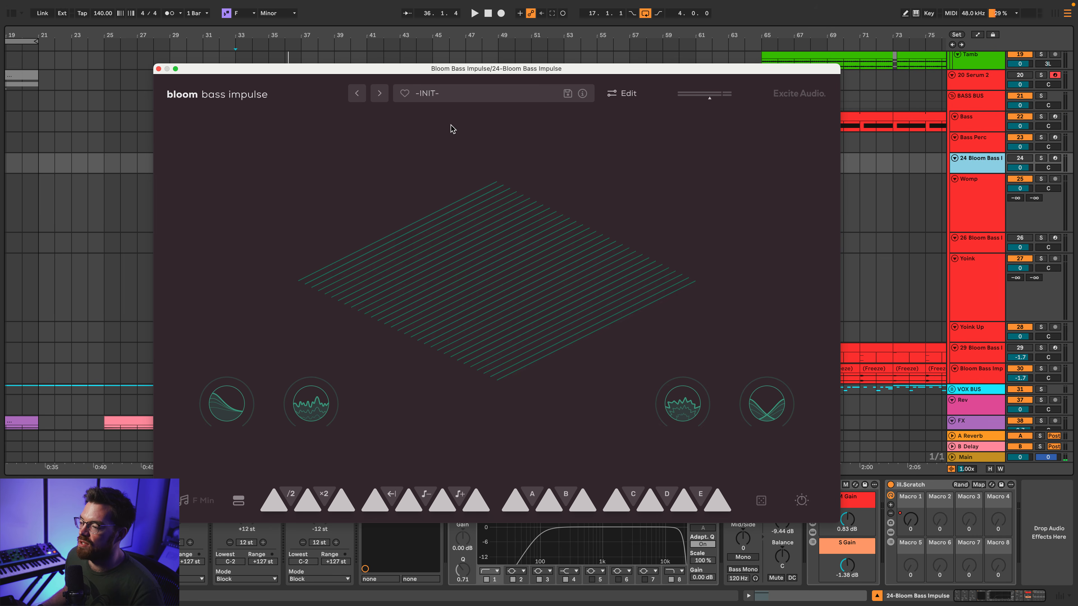
{"action": "left_click", "coordinate": [159, 69]}
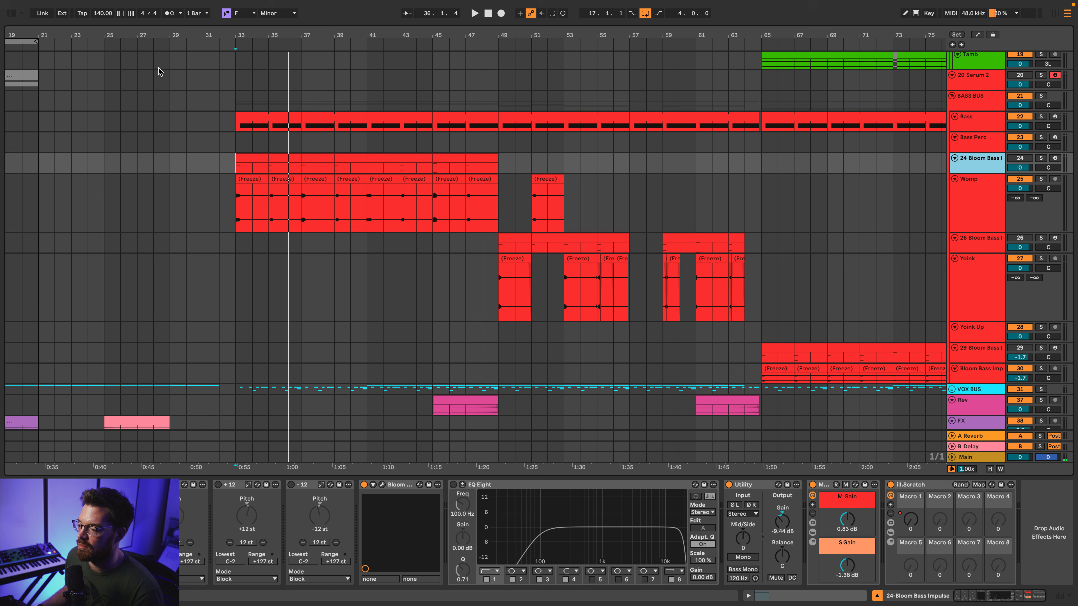
{"action": "left_click", "coordinate": [249, 209]}
{"action": "left_click", "coordinate": [950, 195]}
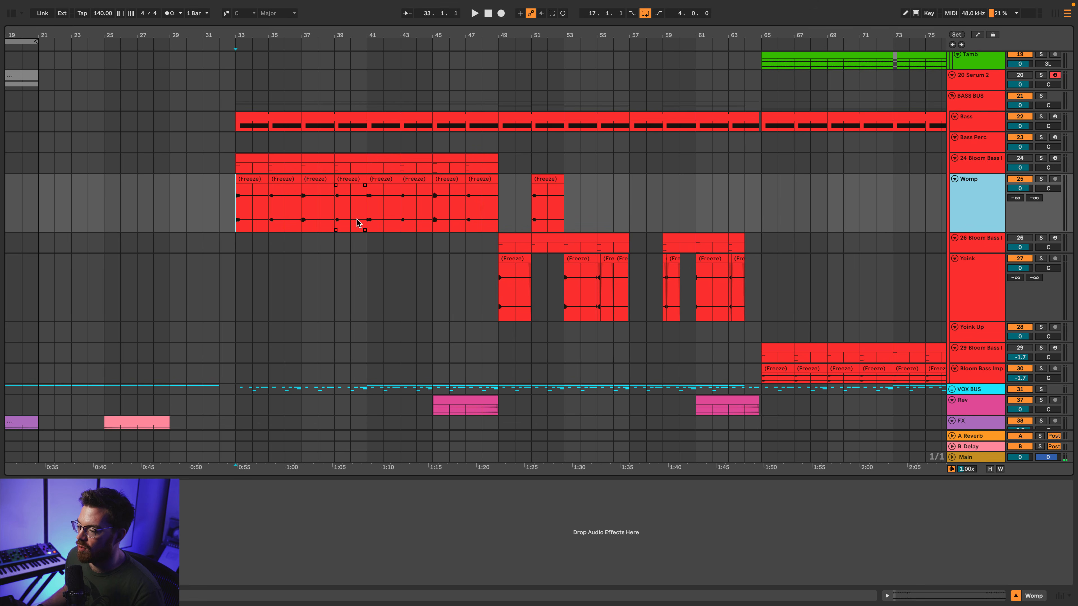